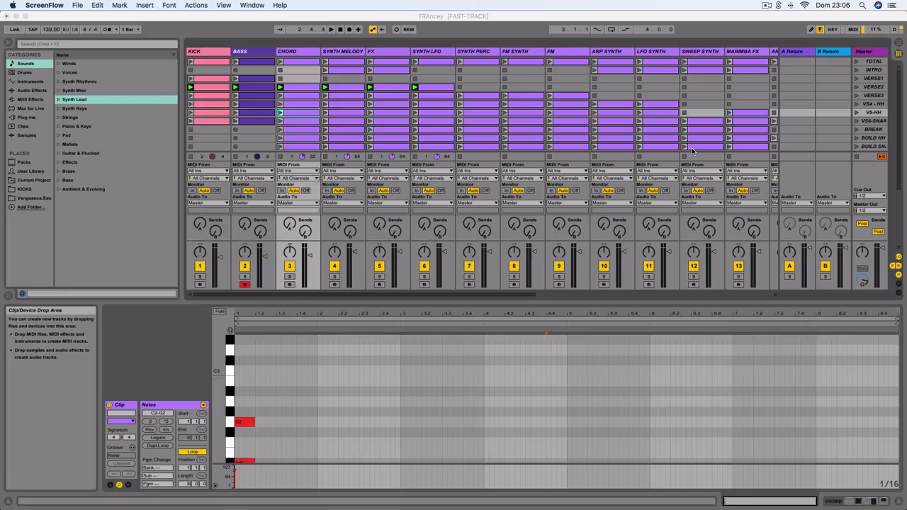
Look over the whole session grid, from the KICK track to the CRASH track and down to the OUTRO scenes.
{"action": "scroll", "coordinate": [693, 151], "scroll_direction": "down", "scroll_amount": 5}
{"action": "left_click", "coordinate": [692, 150]}
{"action": "scroll", "coordinate": [693, 150], "scroll_direction": "right", "scroll_amount": 10}
{"action": "scroll", "coordinate": [692, 151], "scroll_direction": "left", "scroll_amount": 10}
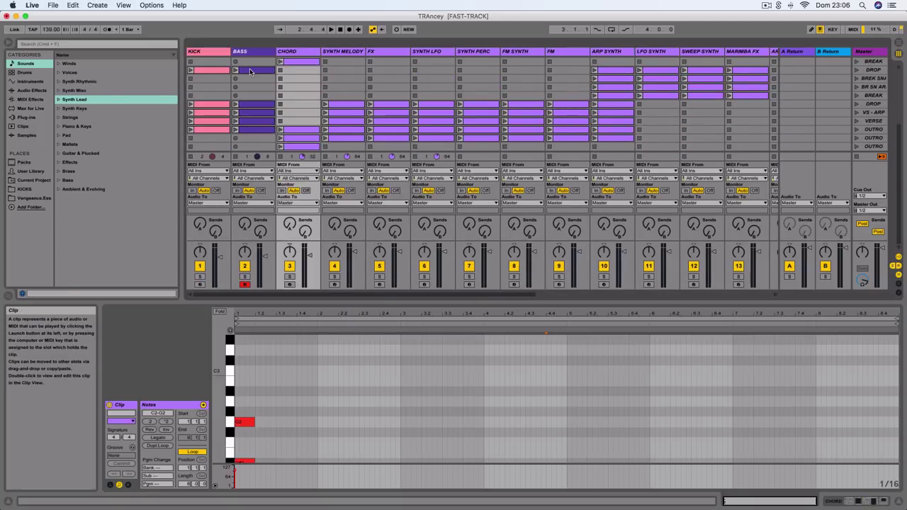
{"action": "scroll", "coordinate": [415, 100], "scroll_direction": "right", "scroll_amount": 10}
{"action": "scroll", "coordinate": [415, 99], "scroll_direction": "up", "scroll_amount": 5}
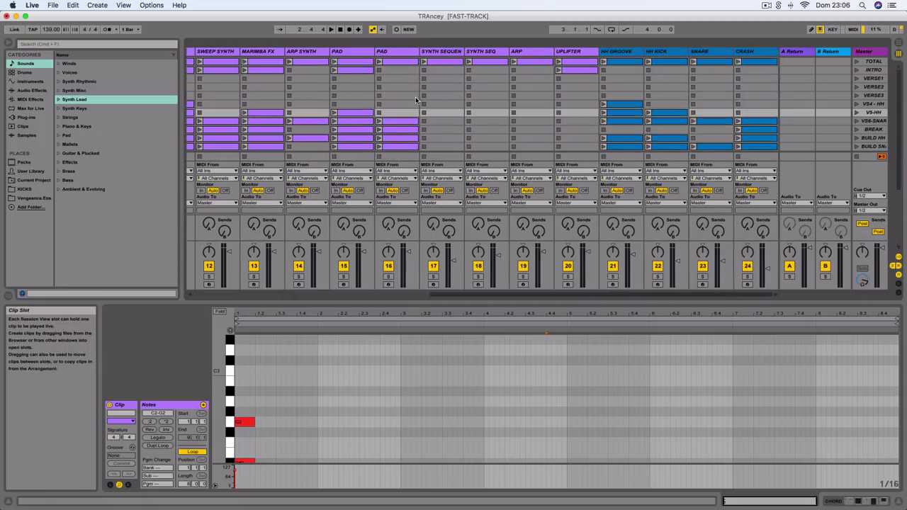
{"action": "scroll", "coordinate": [414, 97], "scroll_direction": "left", "scroll_amount": 10}
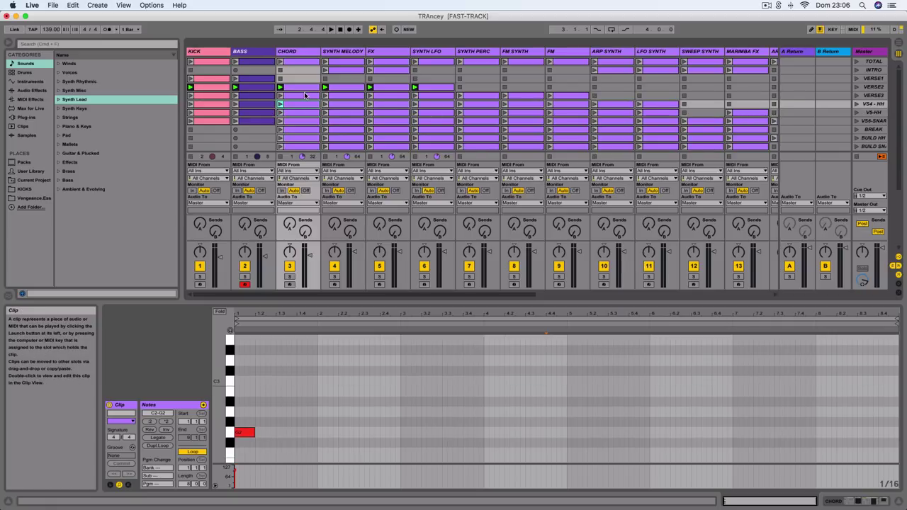
Inspect individual verse clips on the CHORD, SYNTH MELODY, BASS and KICK tracks.
{"action": "left_click", "coordinate": [305, 82]}
{"action": "left_click", "coordinate": [353, 88]}
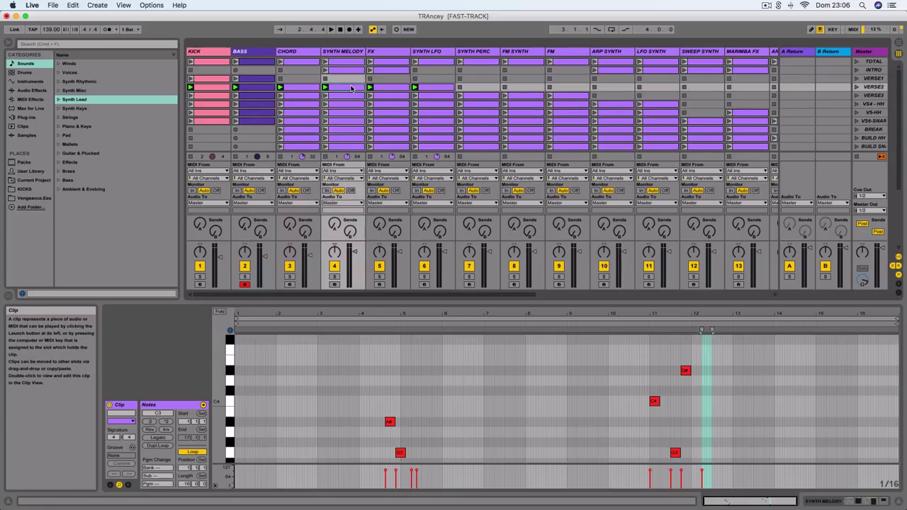
{"action": "left_click", "coordinate": [260, 81]}
{"action": "left_click", "coordinate": [215, 80]}
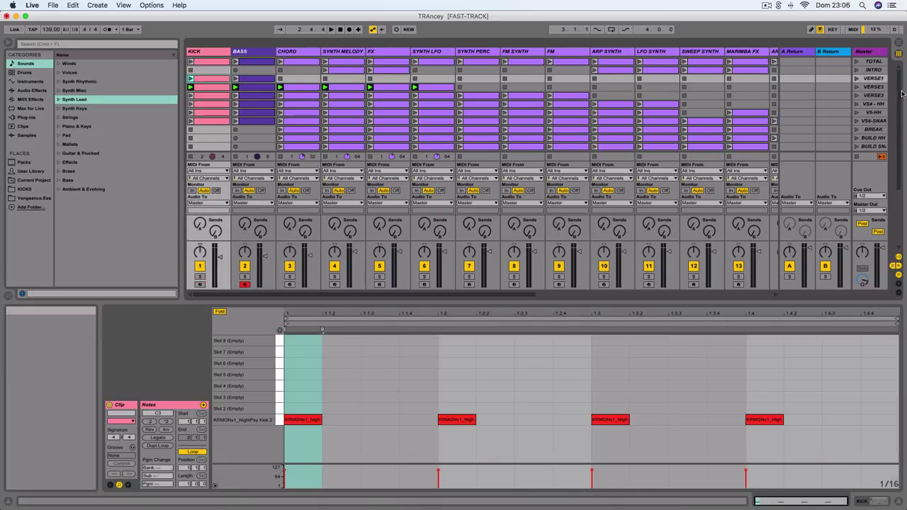
Step through the scenes VERSE3, VS4-HH, VS6-SNAR, BREAK, BUILD HH and BUILD SN one by one.
{"action": "left_click", "coordinate": [874, 95]}
{"action": "left_click", "coordinate": [874, 104]}
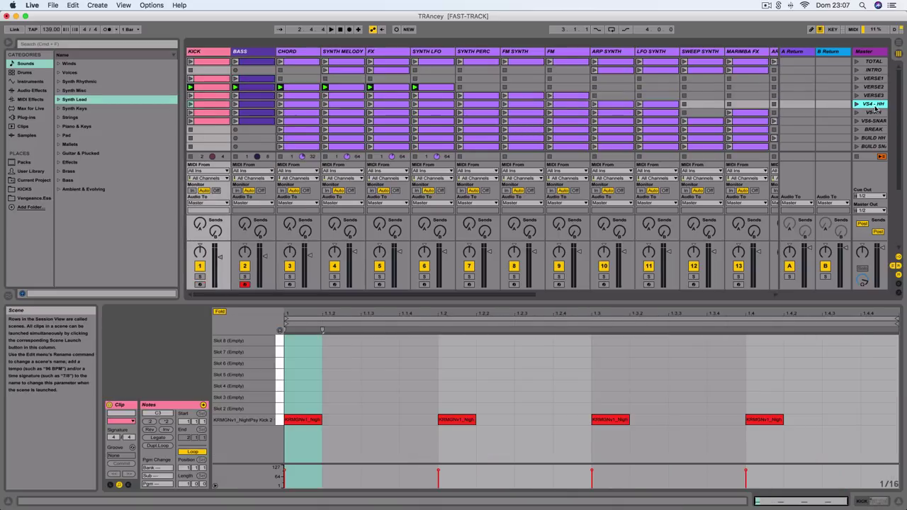
{"action": "left_click", "coordinate": [874, 120]}
{"action": "left_click", "coordinate": [874, 129]}
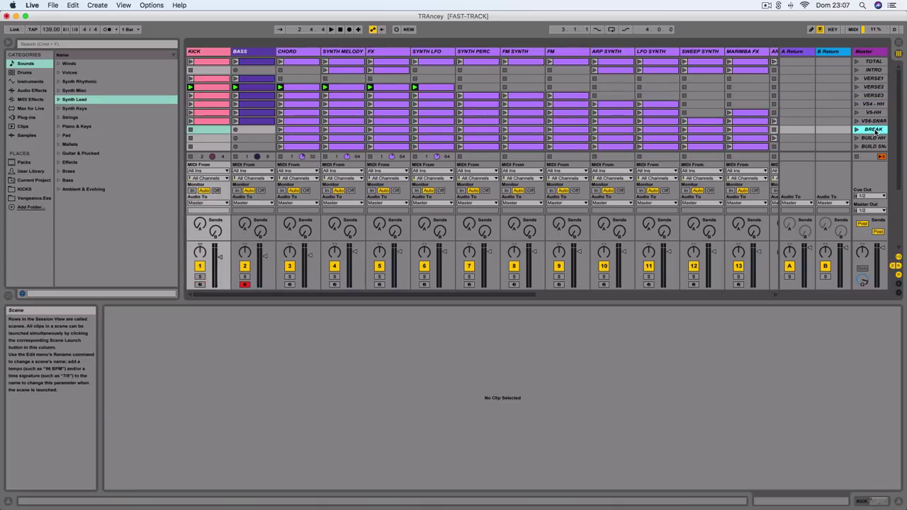
{"action": "left_click", "coordinate": [874, 138]}
{"action": "left_click", "coordinate": [874, 146]}
Select the last two OUTRO scenes at the end of the set, and return to the TOTAL scene.
{"action": "scroll", "coordinate": [684, 111], "scroll_direction": "down", "scroll_amount": 5}
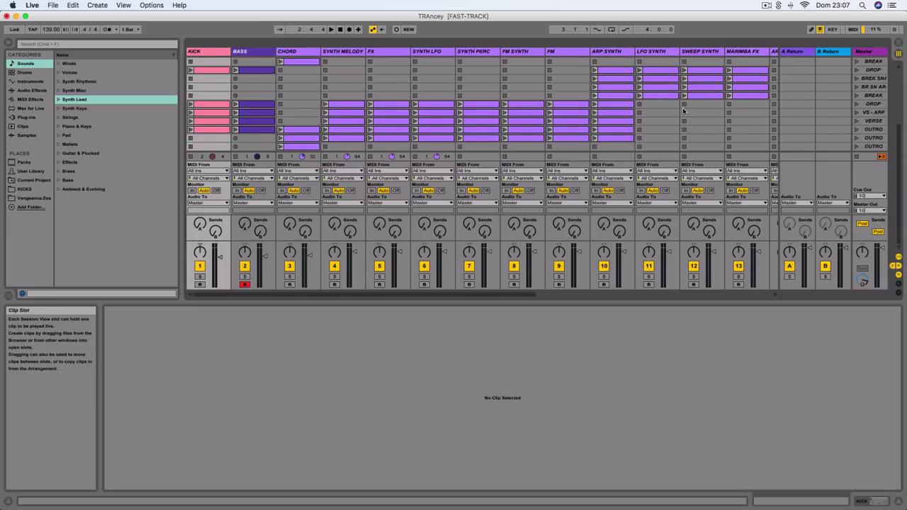
{"action": "left_click", "coordinate": [874, 138]}
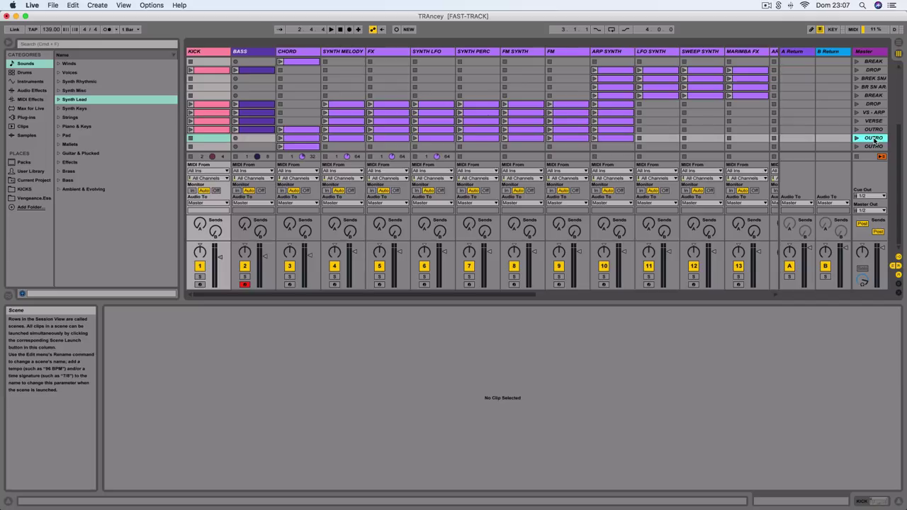
{"action": "left_click", "coordinate": [875, 146]}
{"action": "scroll", "coordinate": [876, 145], "scroll_direction": "up", "scroll_amount": 5}
{"action": "left_click", "coordinate": [875, 62]}
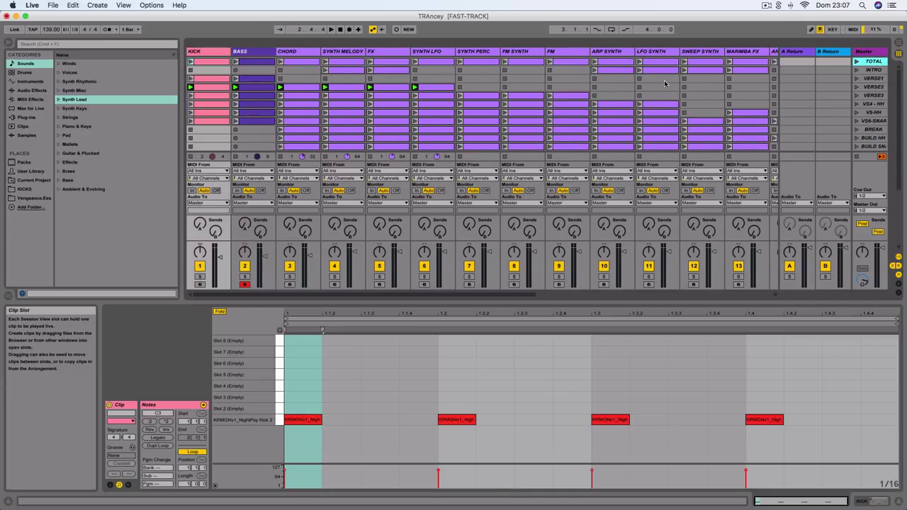
{"action": "scroll", "coordinate": [665, 84], "scroll_direction": "left", "scroll_amount": 3}
Step through the scenes VERSE2, VERSE3, V5-HH, VS6-SNAR and BREAK to compare which tracks hold clips.
{"action": "left_click", "coordinate": [876, 88]}
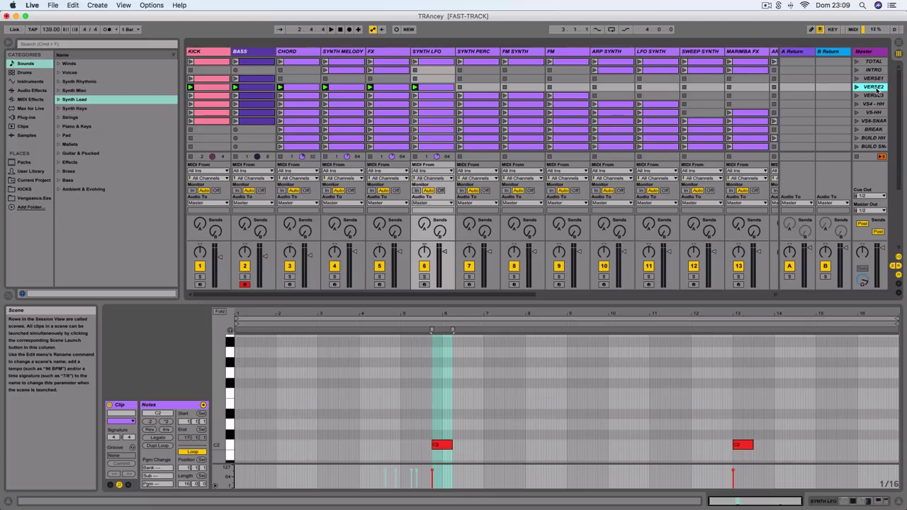
{"action": "left_click", "coordinate": [879, 95]}
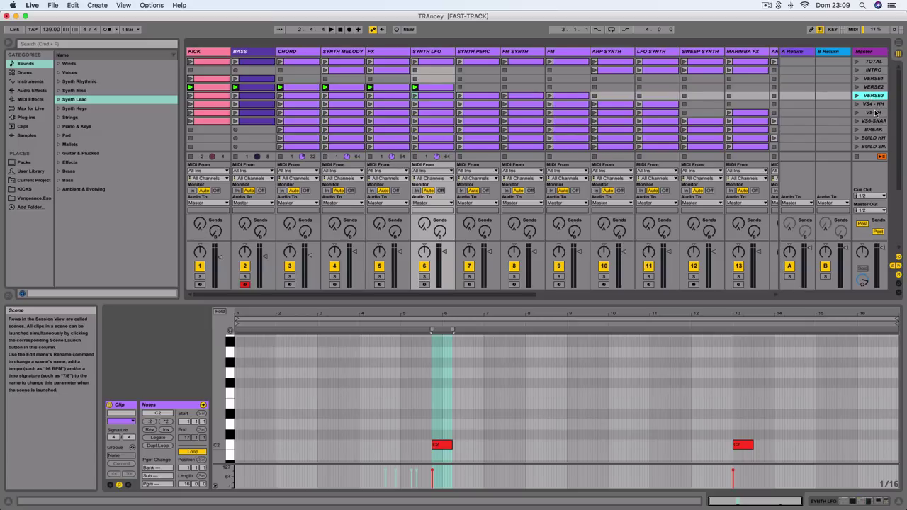
{"action": "left_click", "coordinate": [877, 112]}
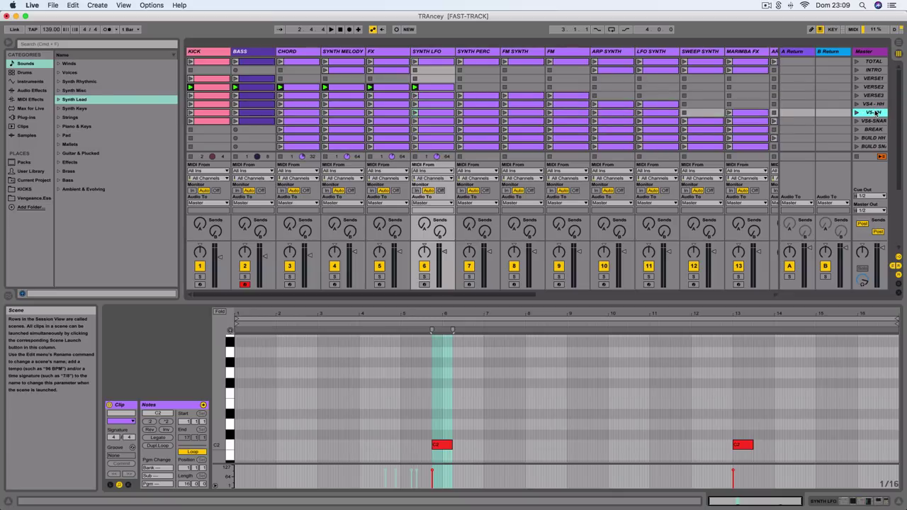
{"action": "left_click", "coordinate": [878, 121]}
{"action": "left_click", "coordinate": [860, 129]}
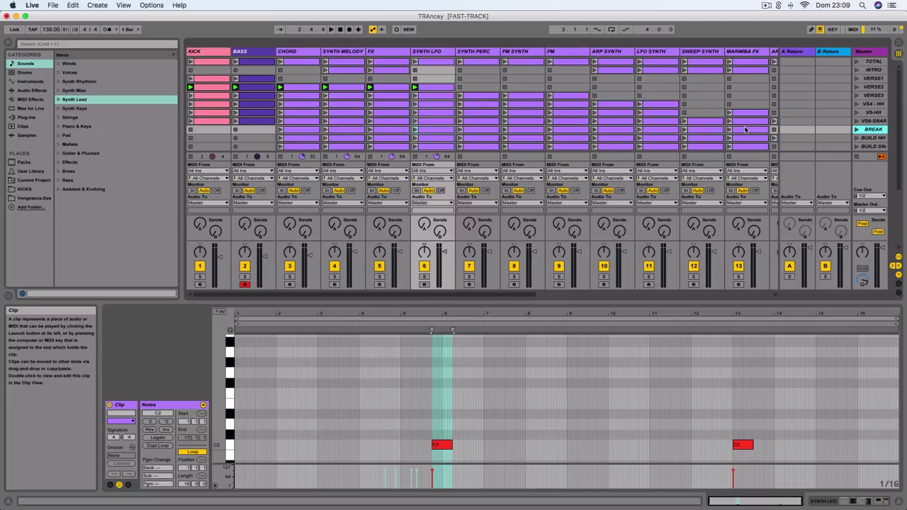
Launch the BUILD SN scene, just below BUILD HH.
{"action": "scroll", "coordinate": [745, 130], "scroll_direction": "right", "scroll_amount": 1}
{"action": "scroll", "coordinate": [746, 130], "scroll_direction": "down", "scroll_amount": 6}
{"action": "scroll", "coordinate": [746, 128], "scroll_direction": "up", "scroll_amount": 6}
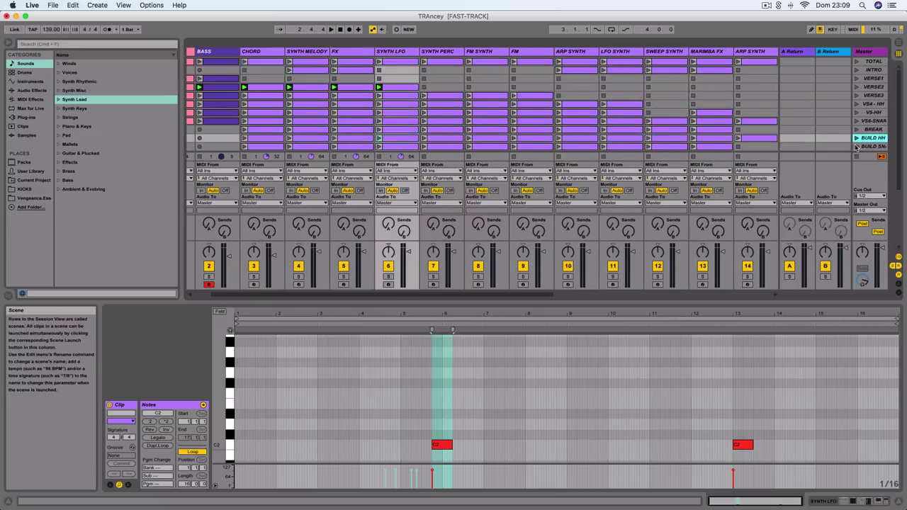
{"action": "left_click", "coordinate": [856, 147]}
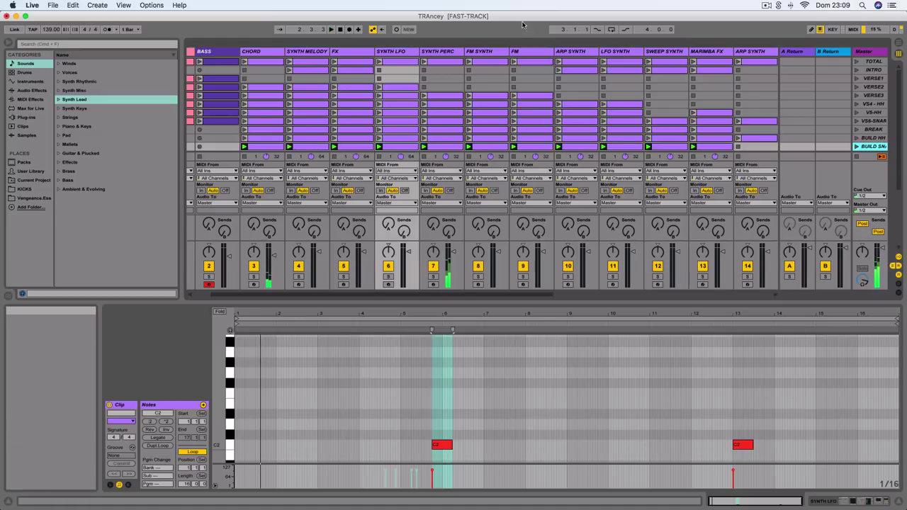
Examine the scenes below the snare build and the remaining tracks, and return to the TOTAL scene.
{"action": "scroll", "coordinate": [820, 100], "scroll_direction": "down", "scroll_amount": 5}
{"action": "scroll", "coordinate": [819, 100], "scroll_direction": "left", "scroll_amount": 1}
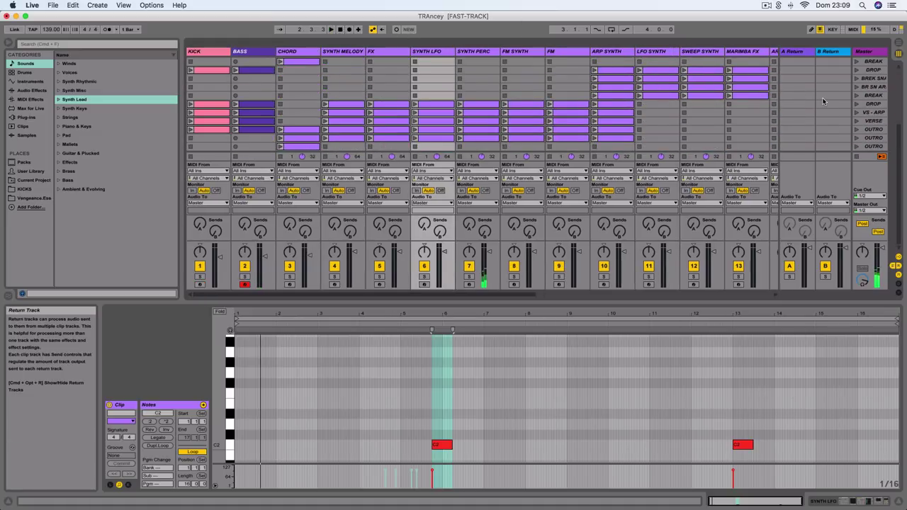
{"action": "scroll", "coordinate": [823, 101], "scroll_direction": "up", "scroll_amount": 5}
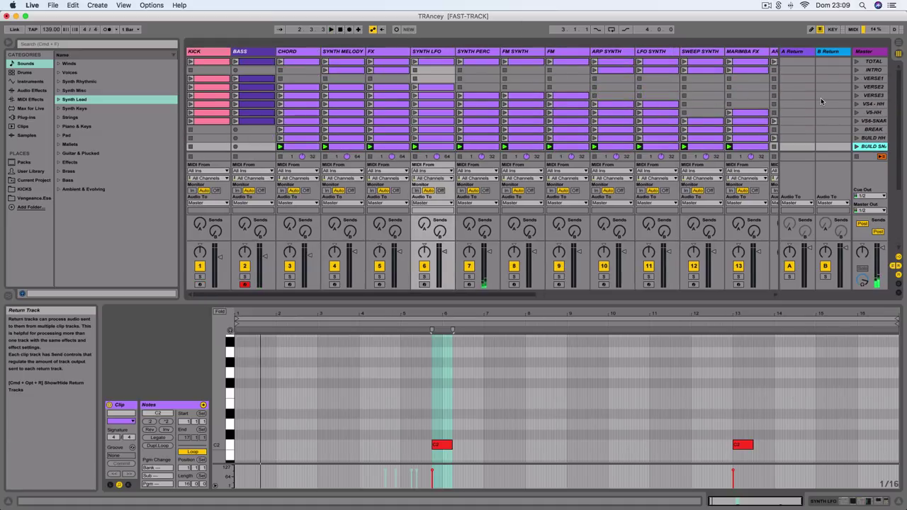
{"action": "scroll", "coordinate": [575, 68], "scroll_direction": "right", "scroll_amount": 10}
{"action": "scroll", "coordinate": [583, 68], "scroll_direction": "left", "scroll_amount": 10}
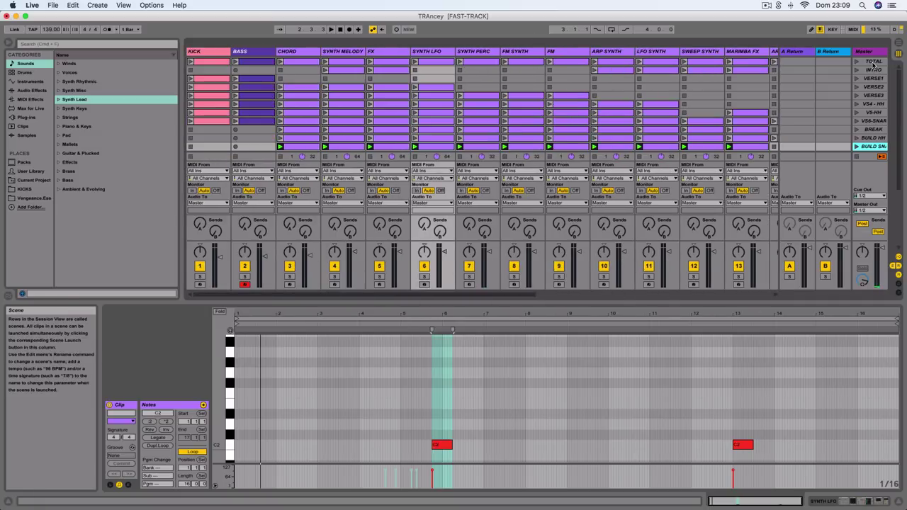
{"action": "scroll", "coordinate": [874, 124], "scroll_direction": "down", "scroll_amount": 3}
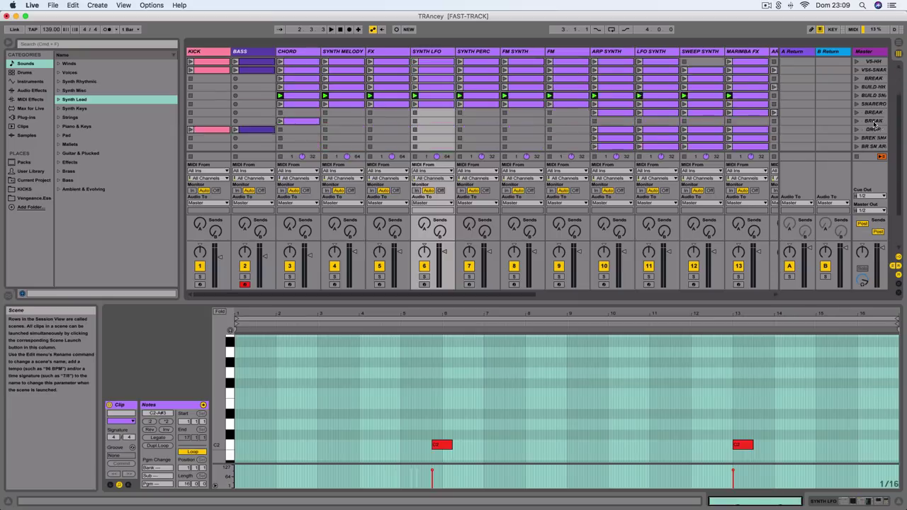
{"action": "scroll", "coordinate": [874, 124], "scroll_direction": "up", "scroll_amount": 2}
{"action": "scroll", "coordinate": [874, 122], "scroll_direction": "up", "scroll_amount": 2}
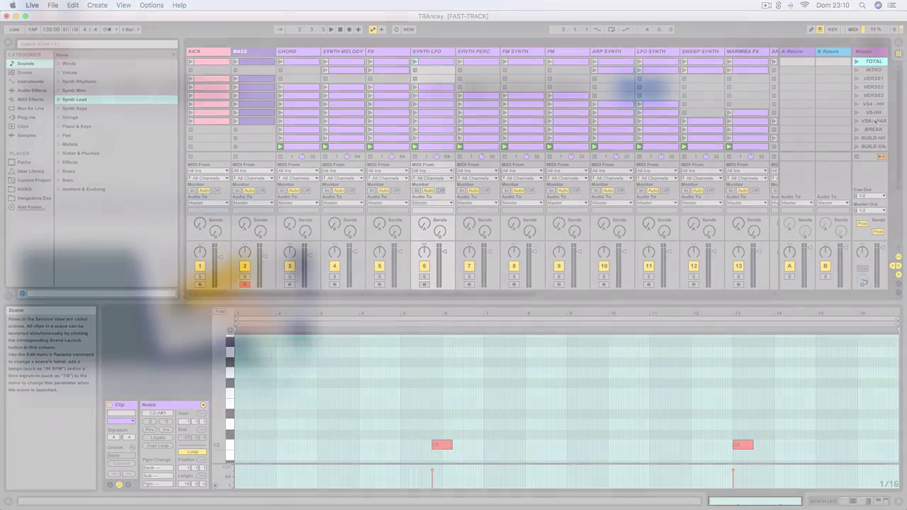
Switch to Google Translate and translate "jam" from English to Portuguese.
{"action": "type", "text": "jam"}
{"action": "key", "text": "Return"}
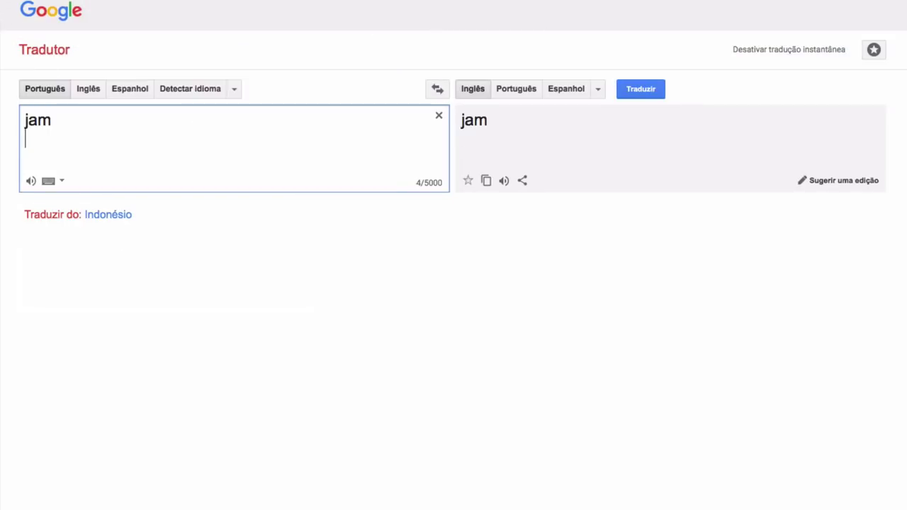
{"action": "left_click", "coordinate": [437, 88]}
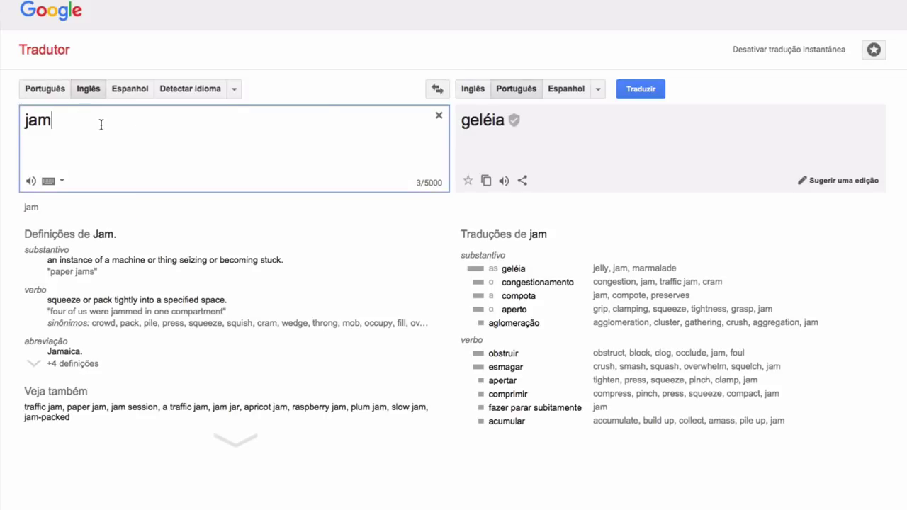
Extend the term to "jamming" and read its definition about improvising with other musicians.
{"action": "type", "text": "ming"}
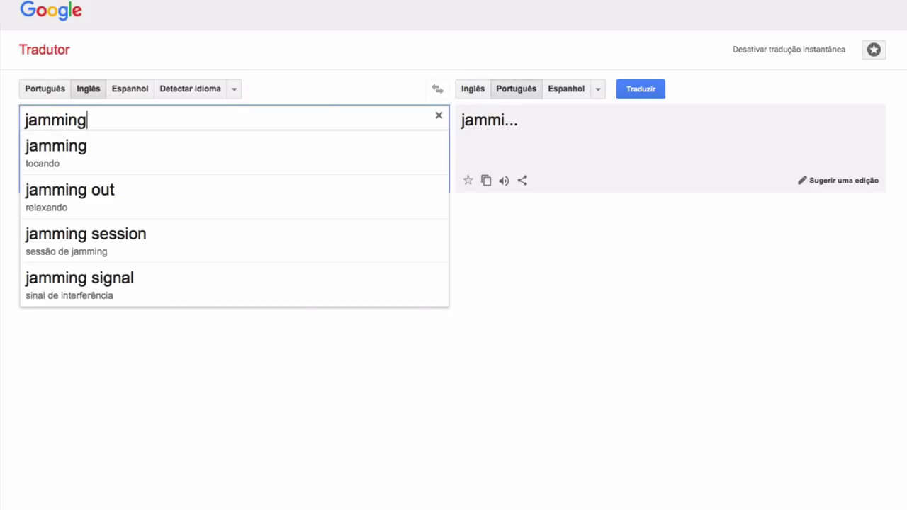
{"action": "key", "text": "Return"}
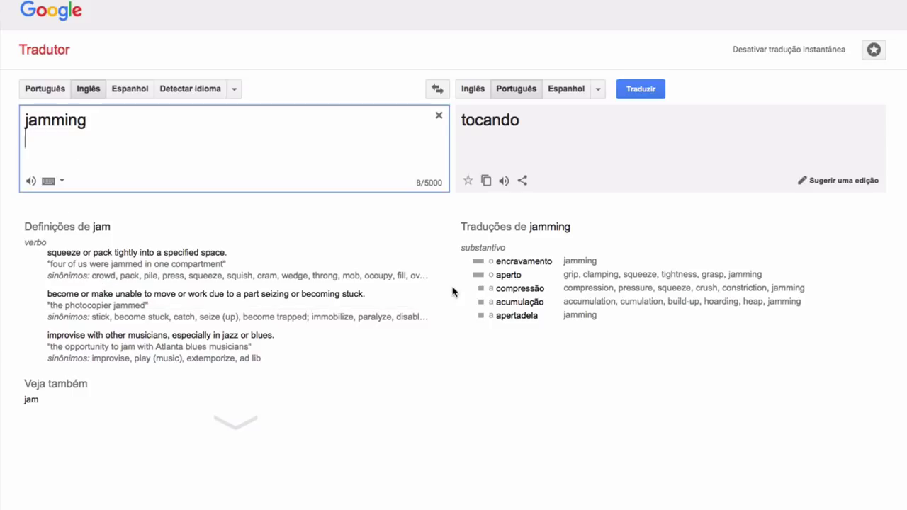
{"action": "left_click_drag", "start_coordinate": [453, 292], "coordinate": [198, 144]}
{"action": "double_click", "coordinate": [209, 134]}
{"action": "key", "text": "ctrl+a"}
{"action": "type", "text": "improvise with other musicians, especially in jazz or blues. the opportunity to jam with Atlanta blues musicians sinônimos: improvise, play (music), extemporize, ad lib"}
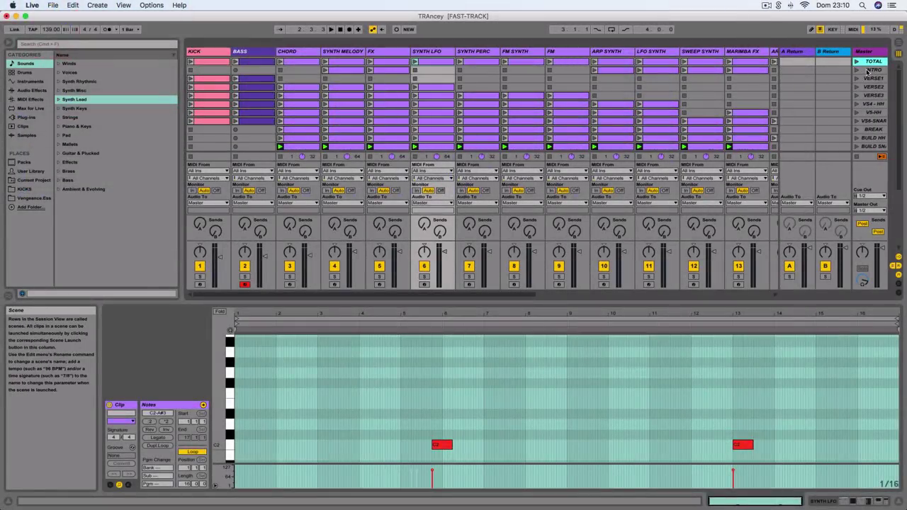
Switch back to Ableton Live and step through the INTRO, VERSE1, VERSE2 and VERSE3 scenes.
{"action": "left_click", "coordinate": [866, 71]}
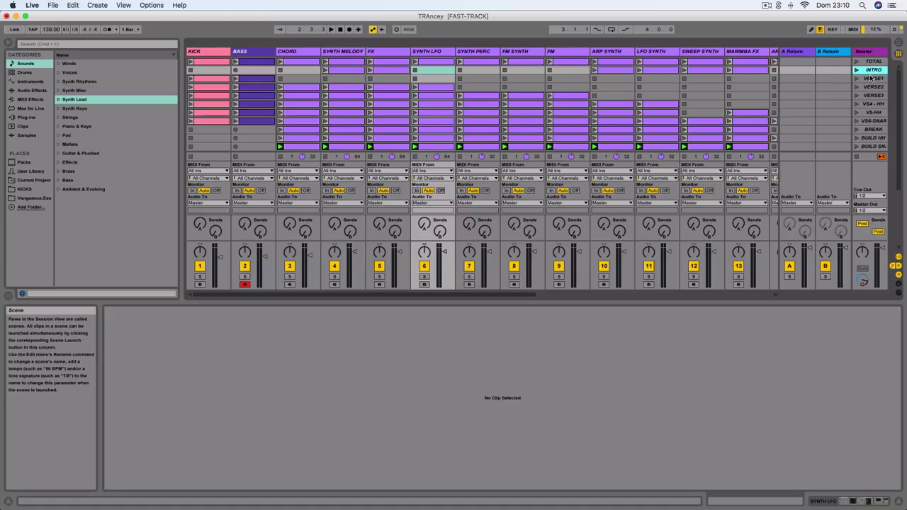
{"action": "left_click", "coordinate": [874, 78]}
{"action": "left_click", "coordinate": [875, 88]}
{"action": "left_click", "coordinate": [877, 96]}
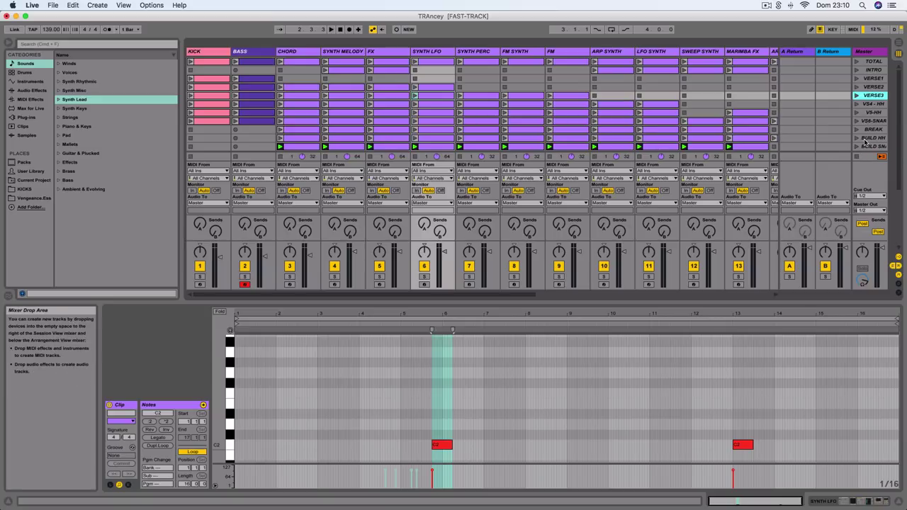
Step through the scenes V5-HH, VS6-SNAR, BREAK and BUILD HH in the scene list.
{"action": "scroll", "coordinate": [860, 135], "scroll_direction": "down", "scroll_amount": 5}
{"action": "scroll", "coordinate": [861, 134], "scroll_direction": "up", "scroll_amount": 5}
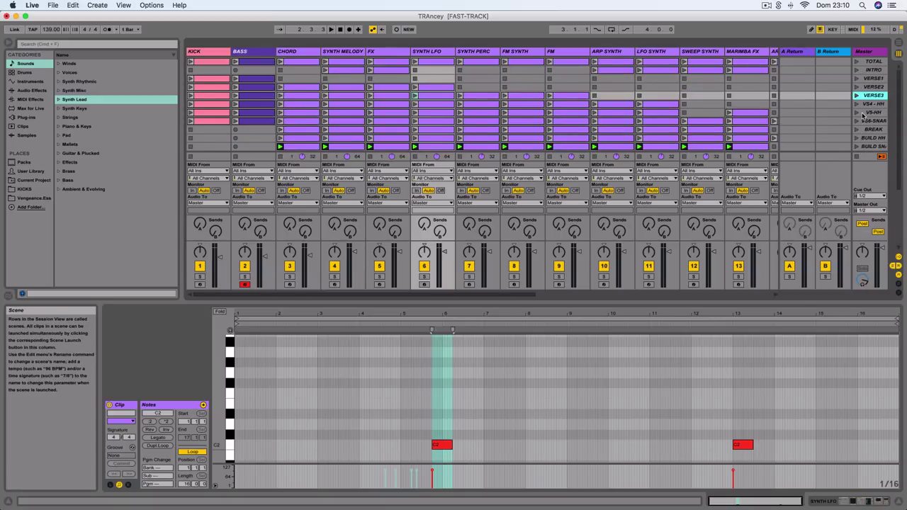
{"action": "left_click", "coordinate": [864, 112]}
{"action": "left_click", "coordinate": [868, 121]}
{"action": "left_click", "coordinate": [871, 129]}
{"action": "left_click", "coordinate": [874, 138]}
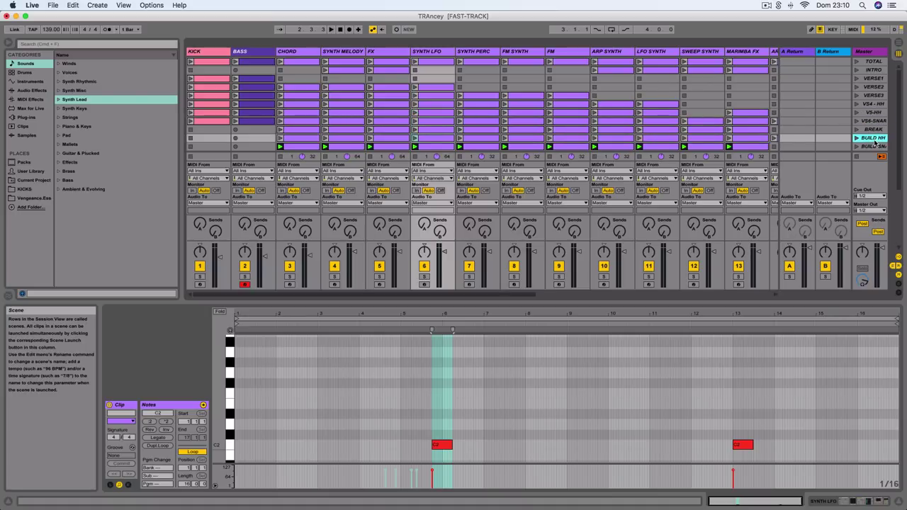
Look over the full scene list, and revisit the VERSE1, VERSE3, VERSE2 and VS4-HH scenes.
{"action": "scroll", "coordinate": [873, 134], "scroll_direction": "down", "scroll_amount": 5}
{"action": "scroll", "coordinate": [867, 117], "scroll_direction": "up", "scroll_amount": 5}
{"action": "scroll", "coordinate": [860, 136], "scroll_direction": "down", "scroll_amount": 5}
{"action": "scroll", "coordinate": [860, 136], "scroll_direction": "up", "scroll_amount": 5}
{"action": "left_click", "coordinate": [870, 78]}
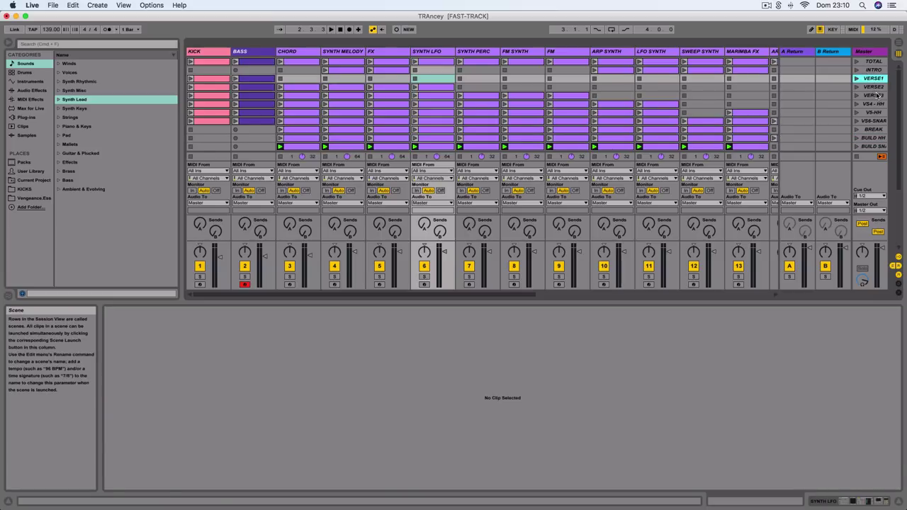
{"action": "left_click", "coordinate": [876, 95]}
{"action": "left_click", "coordinate": [876, 86]}
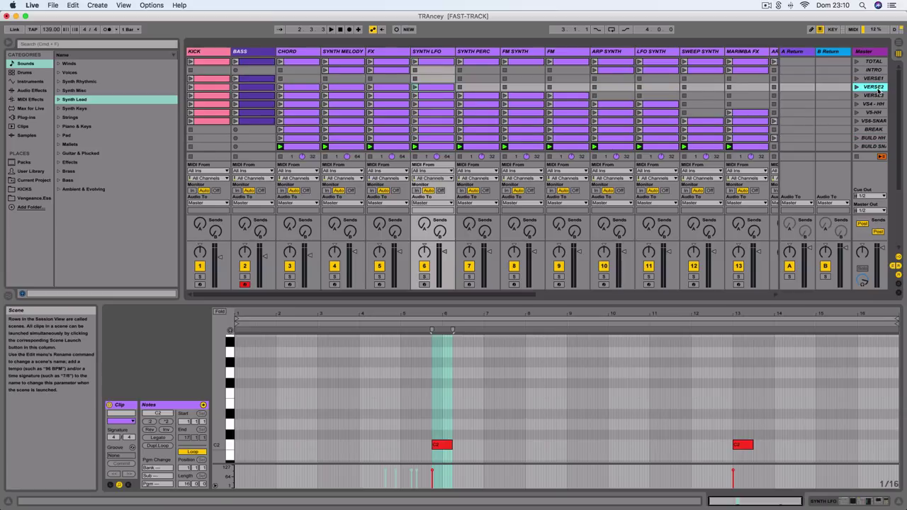
{"action": "left_click", "coordinate": [877, 104]}
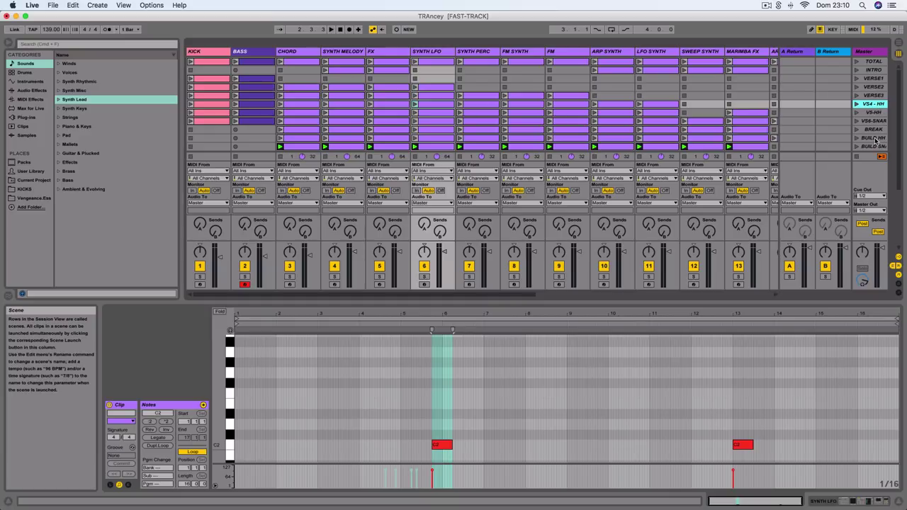
Select the BREAK scene, the BUILD HH scene and the BREAK scene below SNARERO.
{"action": "left_click", "coordinate": [877, 130]}
{"action": "scroll", "coordinate": [880, 131], "scroll_direction": "down", "scroll_amount": 2}
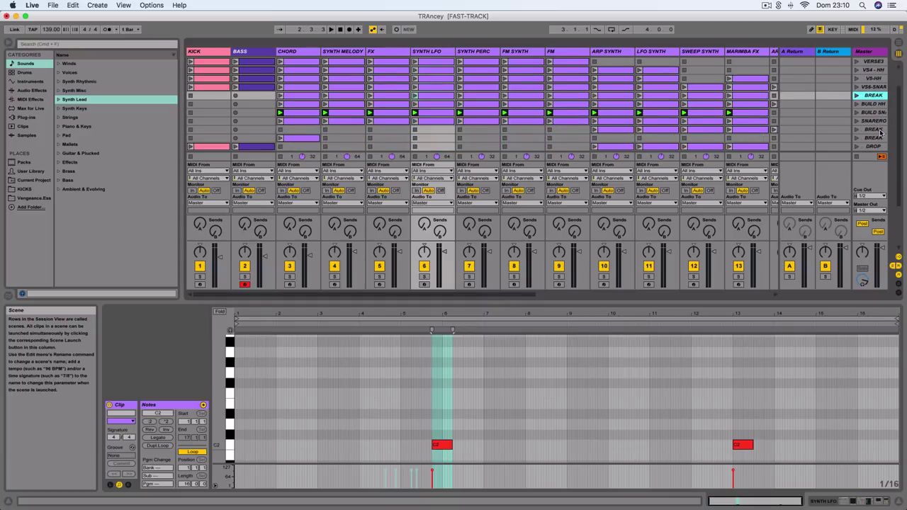
{"action": "left_click", "coordinate": [879, 104]}
{"action": "left_click", "coordinate": [877, 130]}
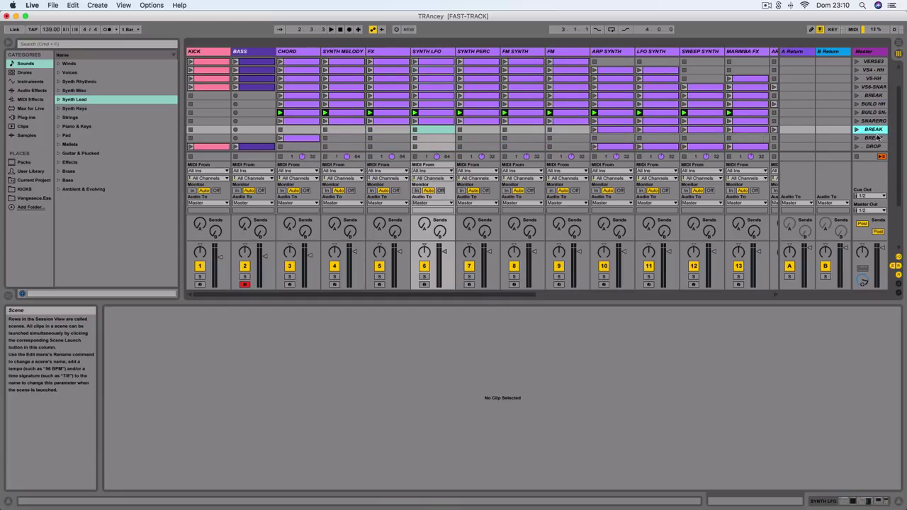
Step through the DROP, BREK SNA, DROP, VS - ARP and OUTRO scenes in the lower part of the scene list.
{"action": "left_click", "coordinate": [876, 147]}
{"action": "scroll", "coordinate": [877, 147], "scroll_direction": "down", "scroll_amount": 2}
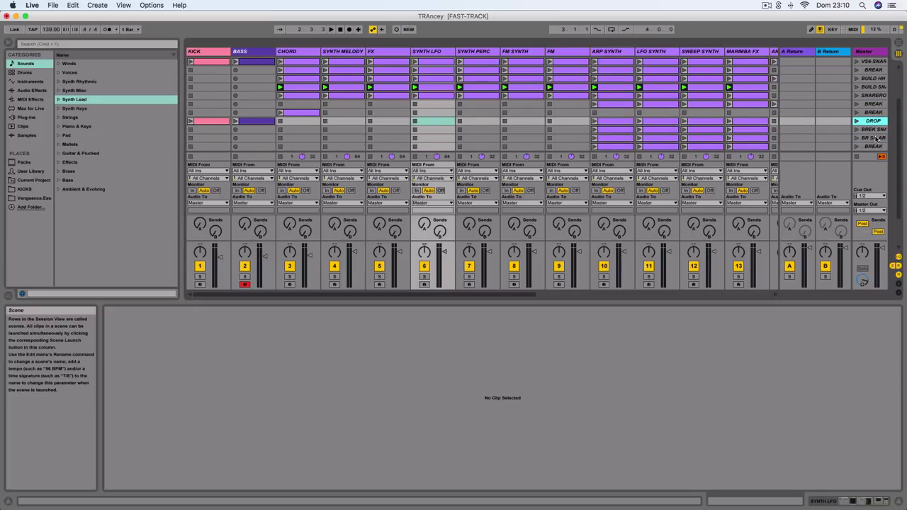
{"action": "left_click", "coordinate": [875, 131]}
{"action": "scroll", "coordinate": [875, 135], "scroll_direction": "down", "scroll_amount": 4}
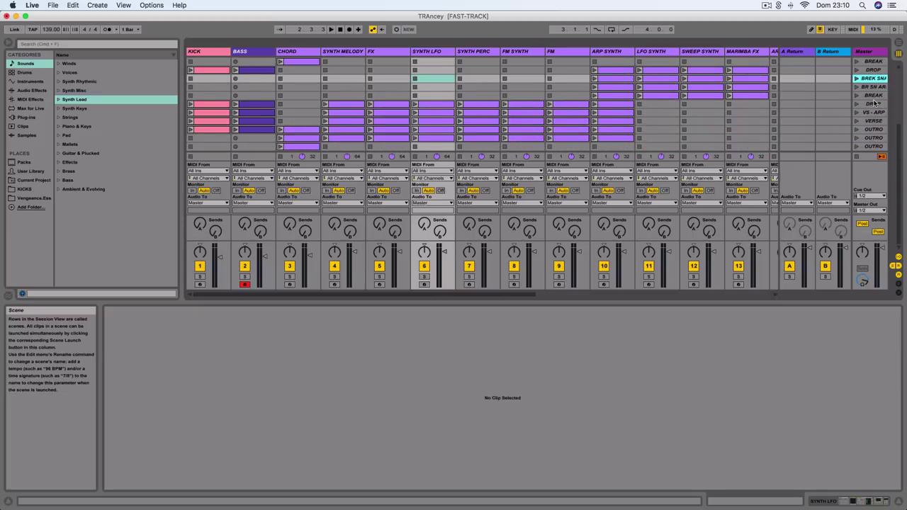
{"action": "left_click", "coordinate": [874, 105]}
{"action": "left_click", "coordinate": [878, 115]}
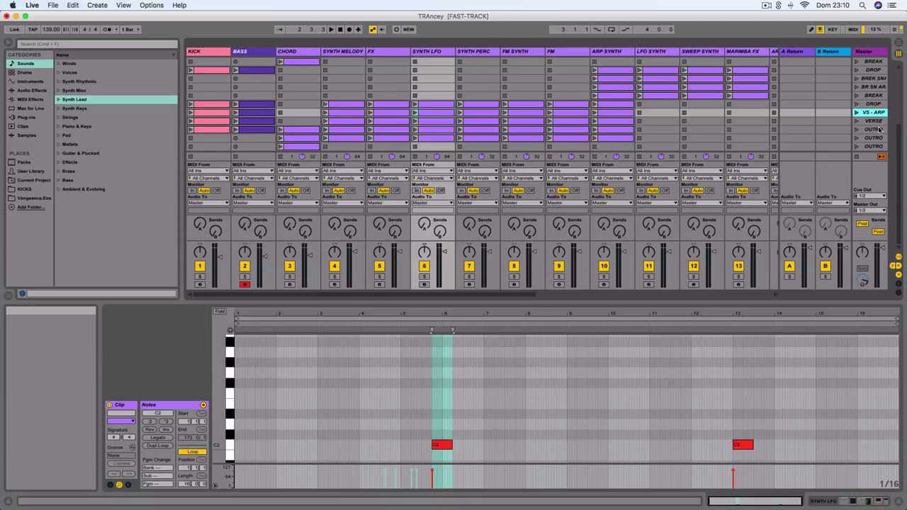
{"action": "left_click", "coordinate": [878, 131]}
Look over all the track columns from KICK to the far end, selecting the BASS, KICK and UPLIFTER tracks.
{"action": "scroll", "coordinate": [878, 135], "scroll_direction": "up", "scroll_amount": 8}
{"action": "scroll", "coordinate": [878, 134], "scroll_direction": "right", "scroll_amount": 4}
{"action": "scroll", "coordinate": [877, 135], "scroll_direction": "right", "scroll_amount": 2}
{"action": "scroll", "coordinate": [876, 134], "scroll_direction": "left", "scroll_amount": 10}
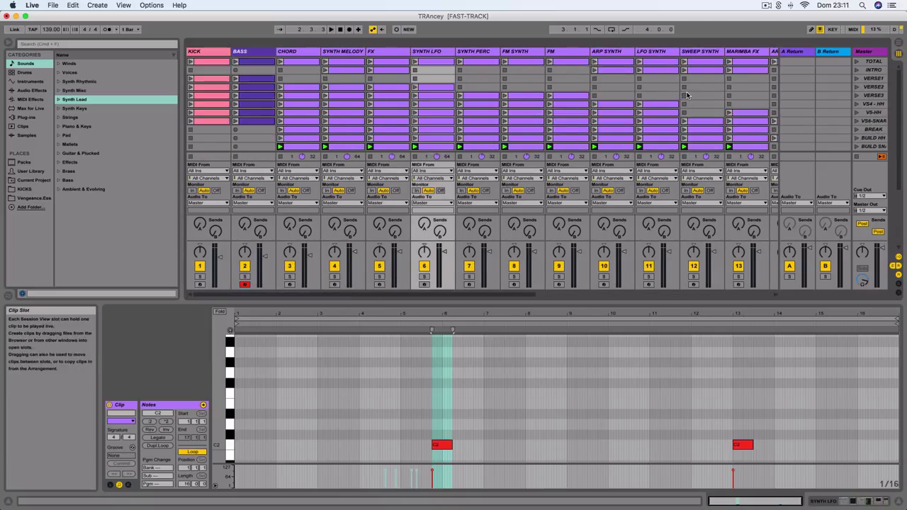
{"action": "scroll", "coordinate": [691, 94], "scroll_direction": "right", "scroll_amount": 10}
{"action": "scroll", "coordinate": [695, 94], "scroll_direction": "left", "scroll_amount": 10}
{"action": "left_click", "coordinate": [252, 51]}
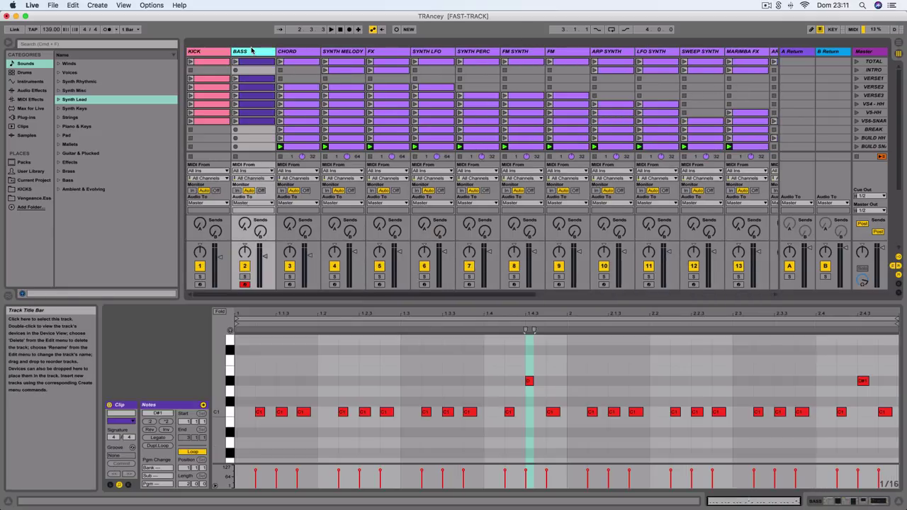
{"action": "left_click", "coordinate": [220, 52]}
{"action": "left_click", "coordinate": [246, 55]}
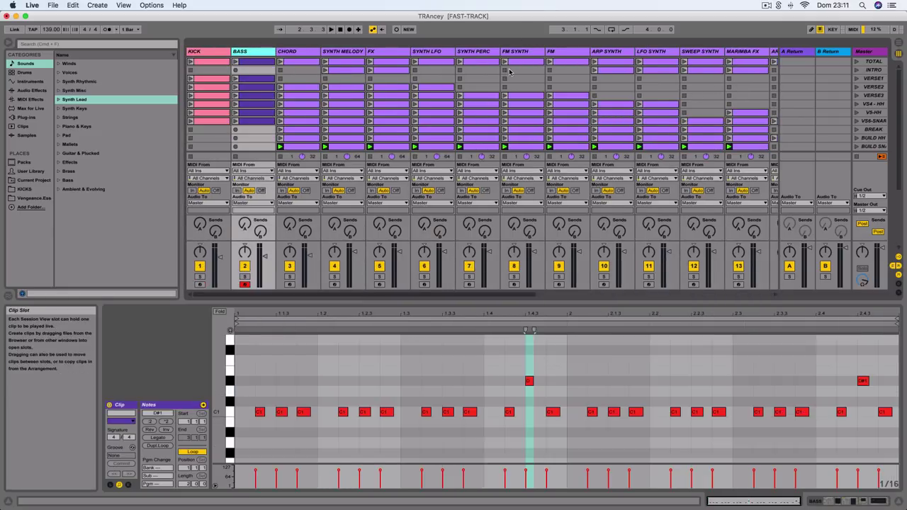
{"action": "scroll", "coordinate": [515, 72], "scroll_direction": "right", "scroll_amount": 10}
{"action": "left_click", "coordinate": [591, 52]}
{"action": "scroll", "coordinate": [591, 53], "scroll_direction": "left", "scroll_amount": 10}
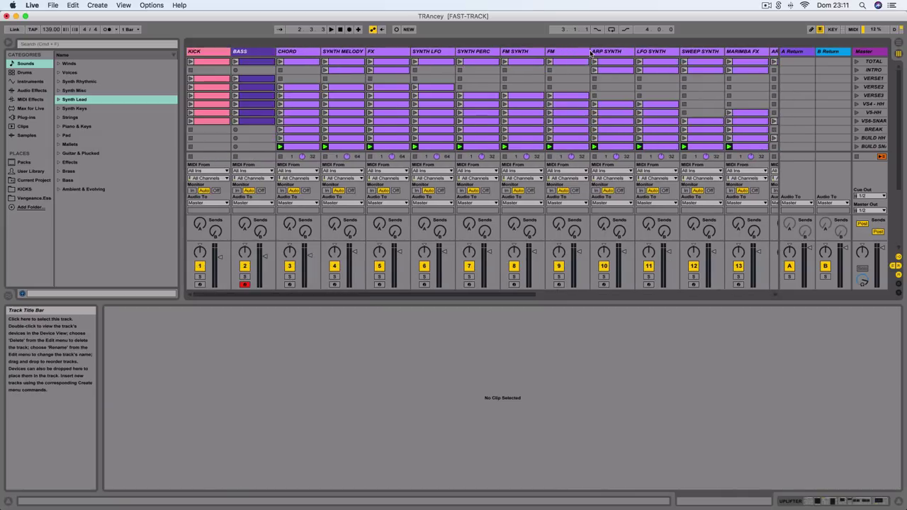
Go through the BASS, CHORD, SYNTH MELODY, FX and SYNTH LFO tracks, and return to the BASS track.
{"action": "left_click", "coordinate": [252, 53]}
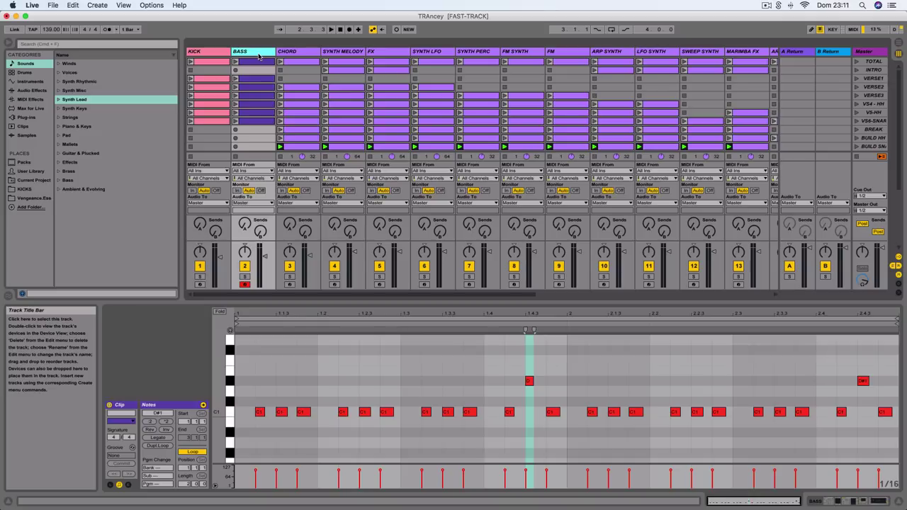
{"action": "left_click", "coordinate": [305, 54]}
{"action": "left_click", "coordinate": [343, 56]}
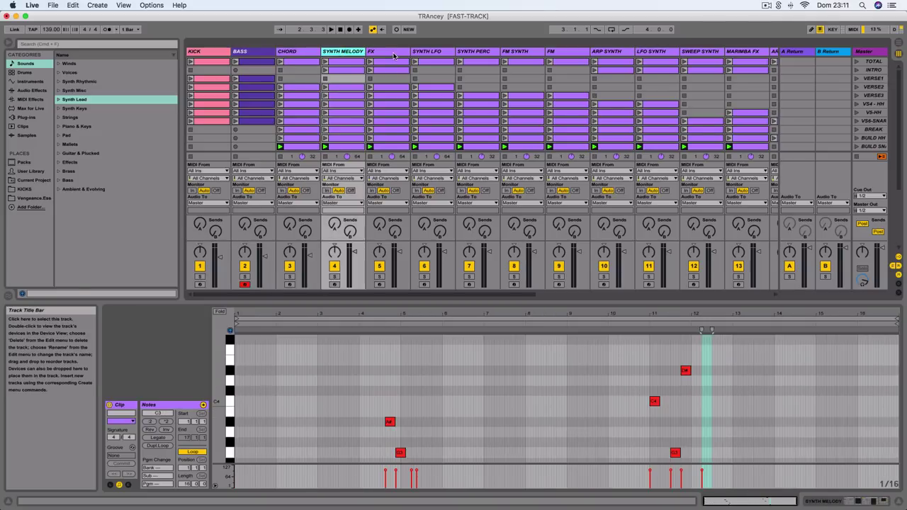
{"action": "left_click", "coordinate": [396, 56]}
{"action": "left_click", "coordinate": [432, 56]}
{"action": "left_click", "coordinate": [263, 55]}
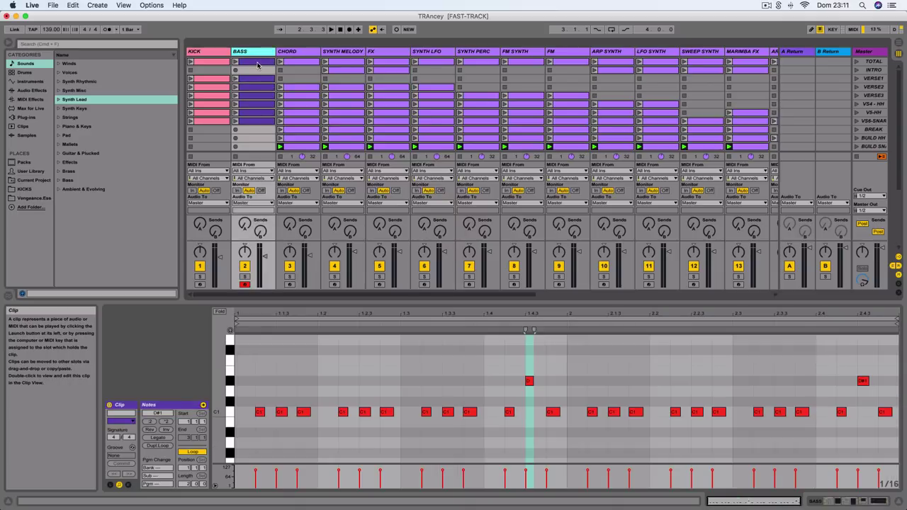
Show the BASS track's device chain, launch its VERSE1 clip and solo the track.
{"action": "key", "text": "shift+Tab"}
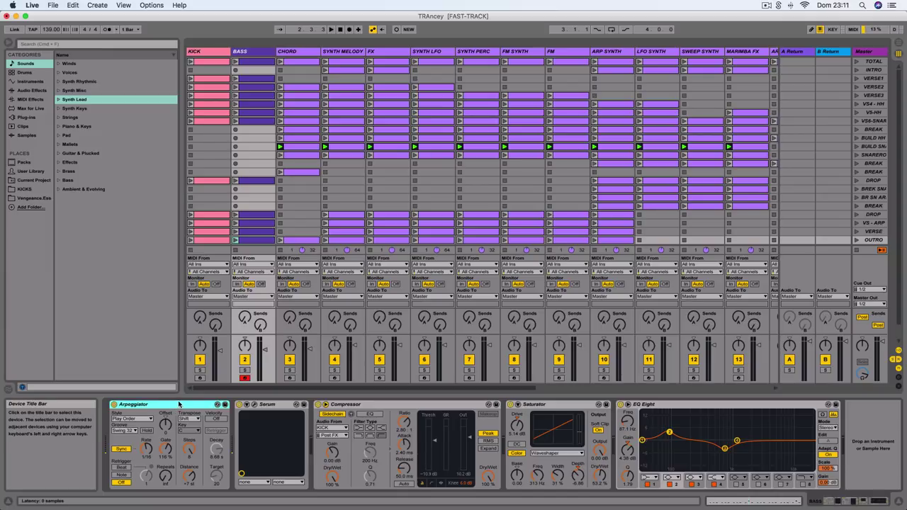
{"action": "left_click", "coordinate": [238, 82]}
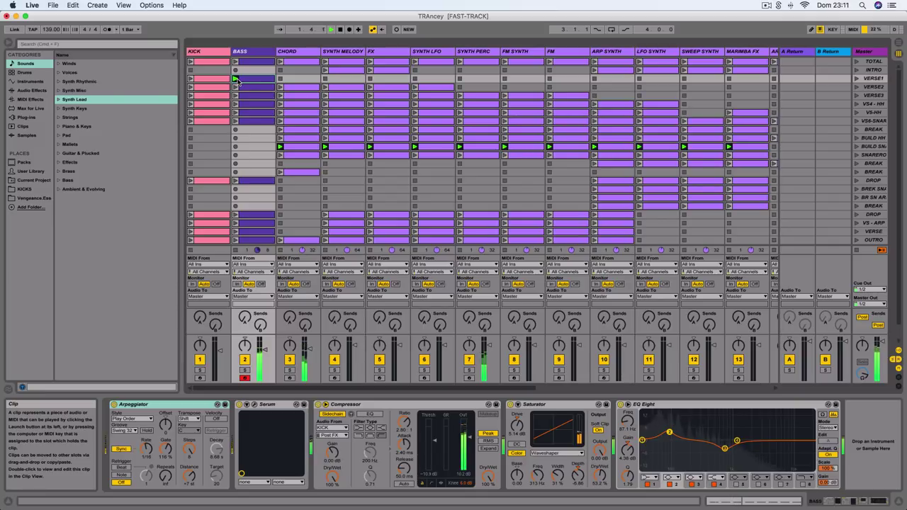
{"action": "left_click", "coordinate": [244, 370]}
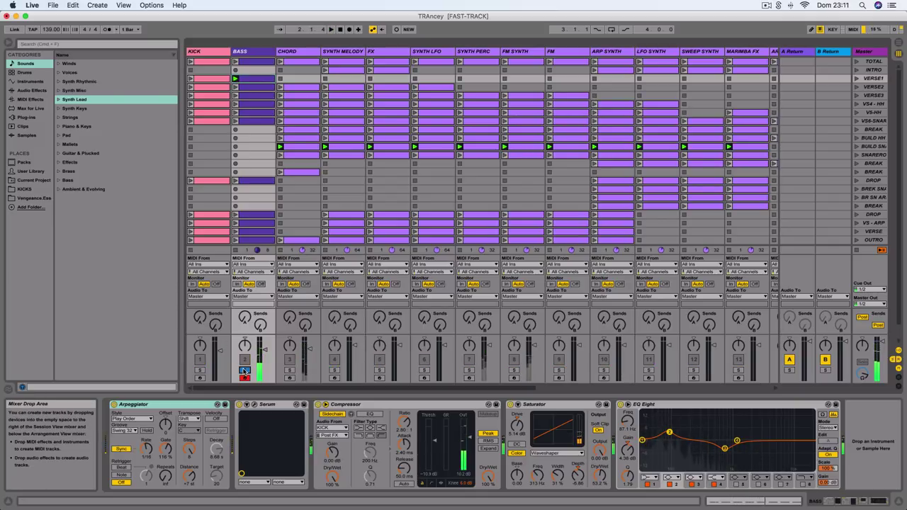
Examine the MIDI notes of the VERSE1 bass clip, selecting all of them and each of the first two C1 notes.
{"action": "double_click", "coordinate": [260, 83]}
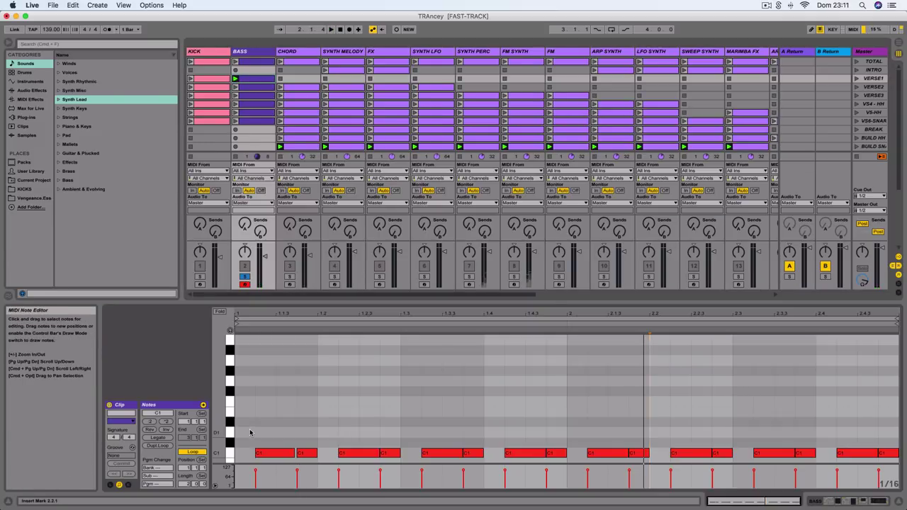
{"action": "left_click_drag", "start_coordinate": [249, 431], "coordinate": [897, 455]}
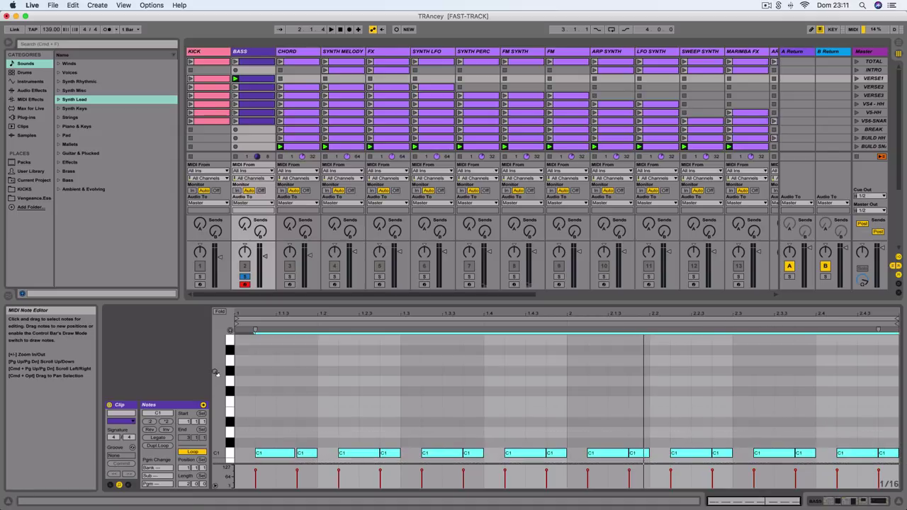
{"action": "left_click", "coordinate": [270, 453]}
{"action": "left_click", "coordinate": [311, 455]}
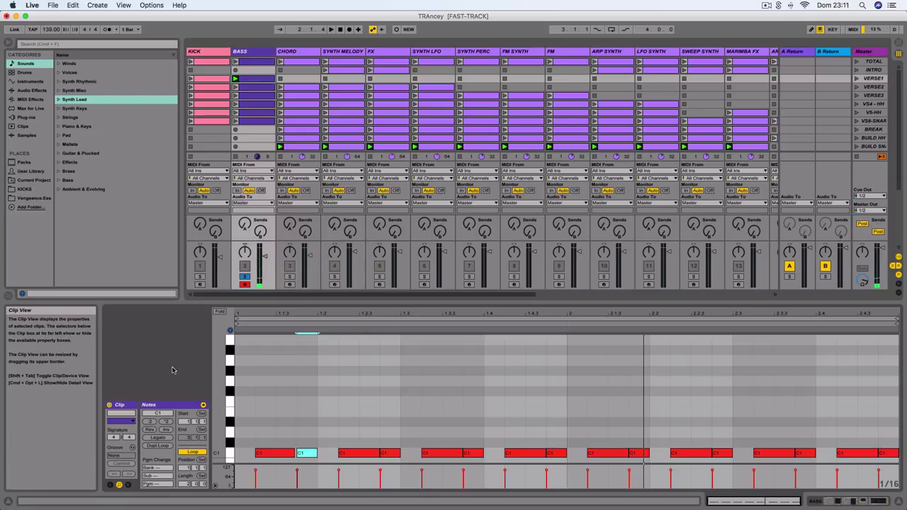
Return to the BASS track's device chain, launch its DROP clip and open the Serum synth editor.
{"action": "key", "text": "shift+Tab"}
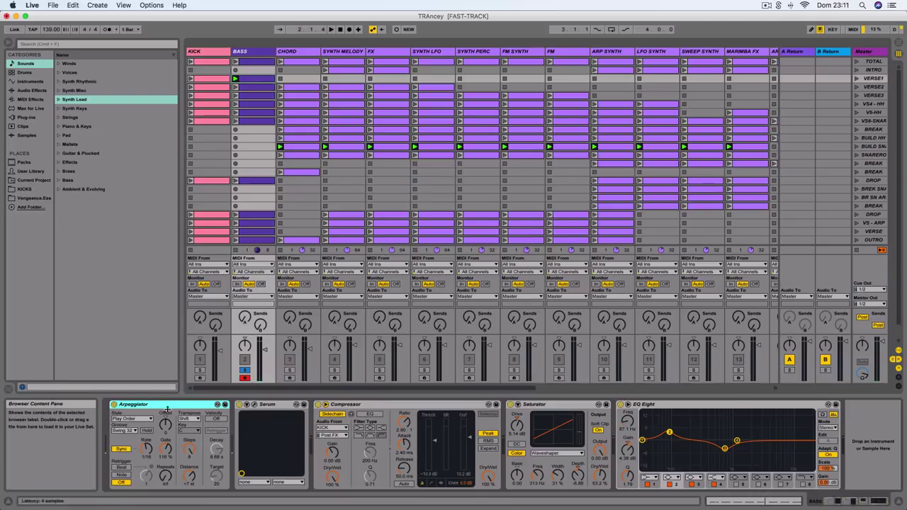
{"action": "left_click", "coordinate": [236, 181]}
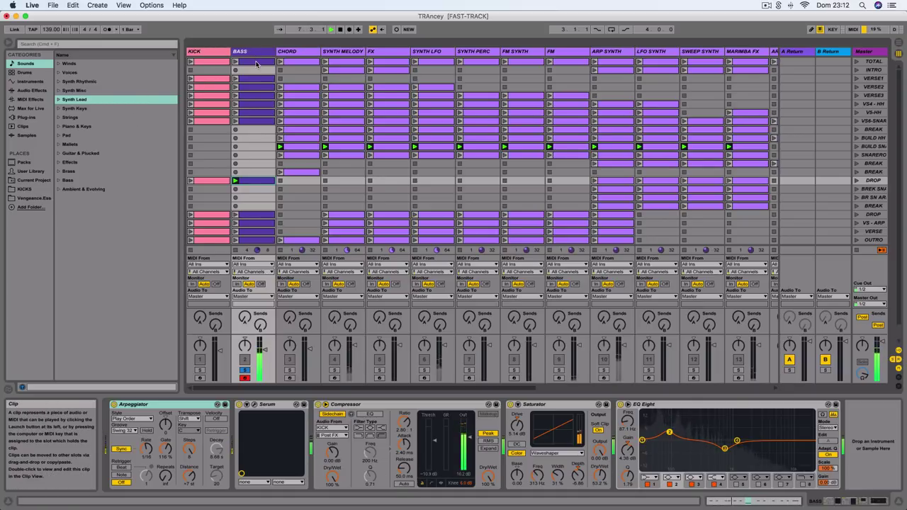
{"action": "left_click", "coordinate": [253, 406]}
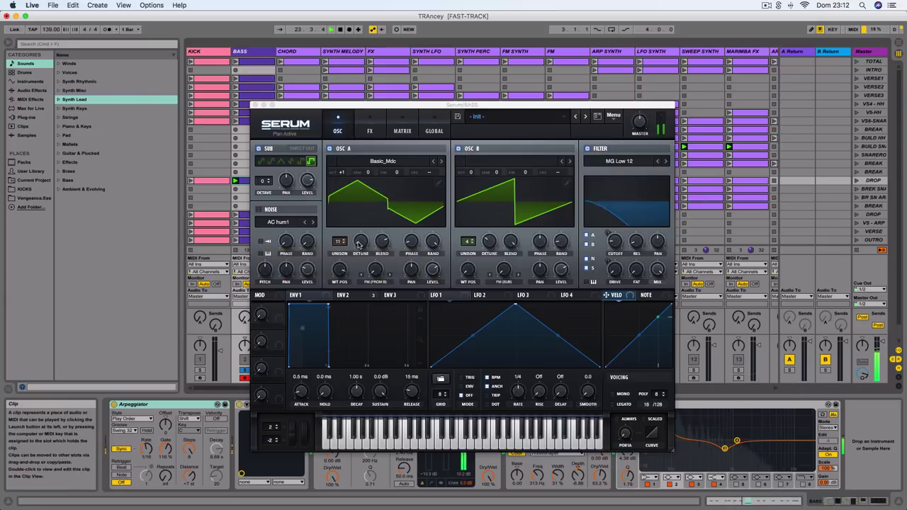
Vary the unison detune of Serum's oscillators A and B, bringing oscillator B to 0.00, and adjust oscillator A's blend.
{"action": "left_click", "coordinate": [358, 244]}
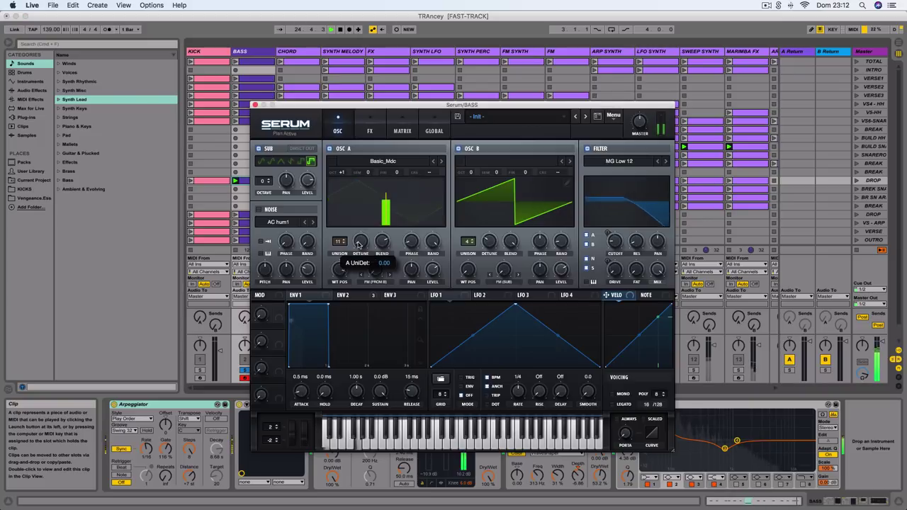
{"action": "mouse_move", "coordinate": [358, 244]}
{"action": "left_mouse_down"}
{"action": "mouse_move", "coordinate": [355, 151]}
{"action": "mouse_move", "coordinate": [362, 243]}
{"action": "left_mouse_up"}
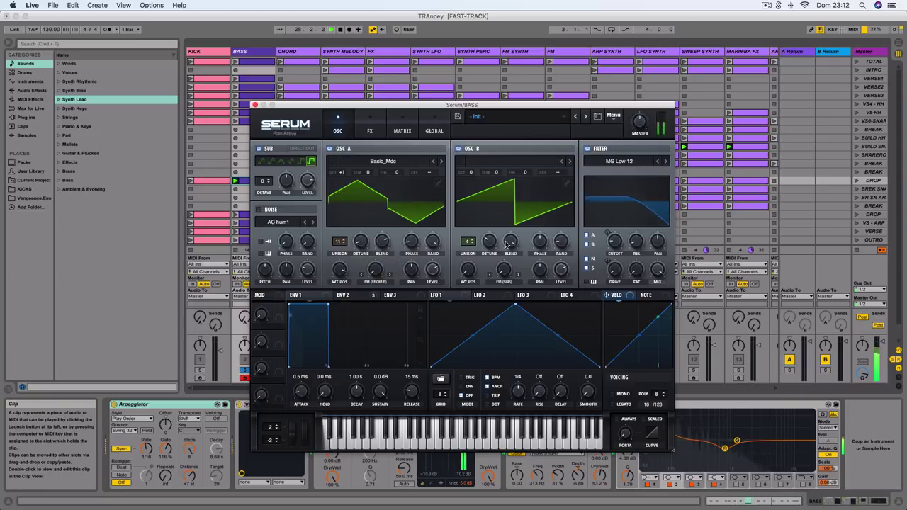
{"action": "left_click_drag", "start_coordinate": [493, 247], "coordinate": [492, 257]}
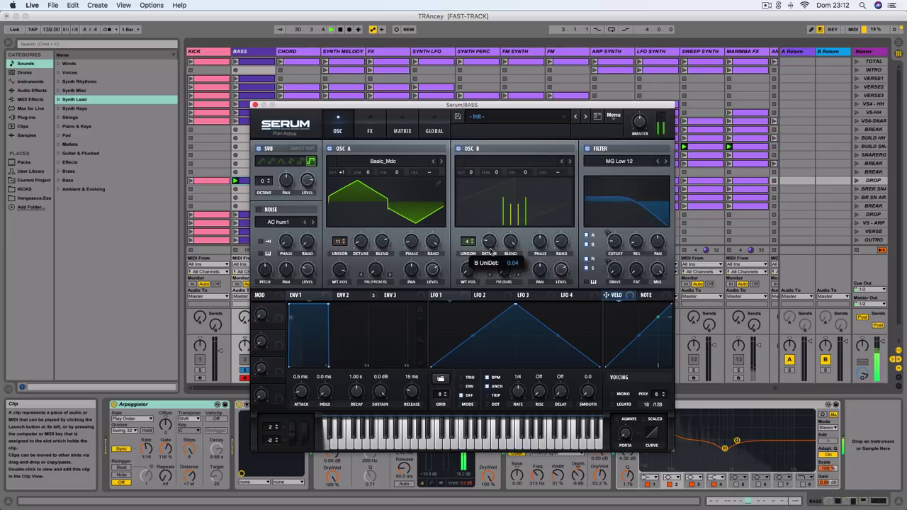
{"action": "left_click_drag", "start_coordinate": [494, 242], "coordinate": [494, 246]}
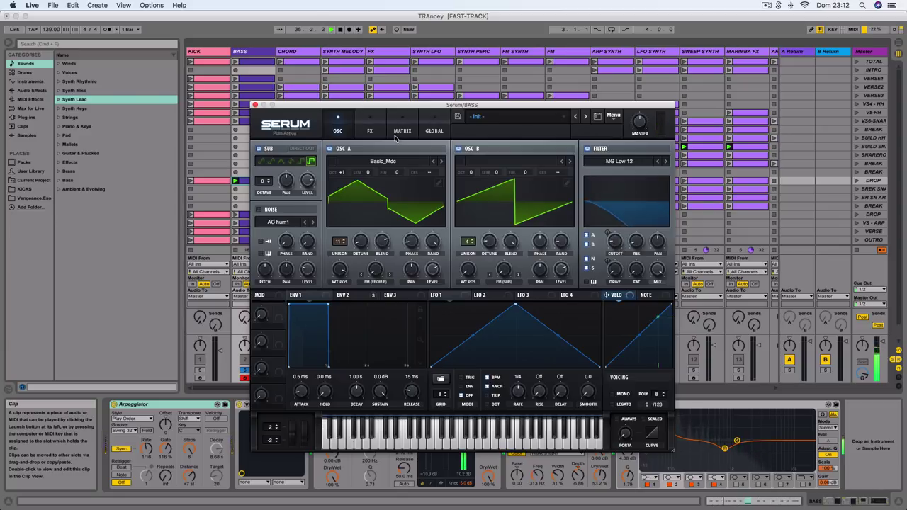
{"action": "left_click_drag", "start_coordinate": [489, 241], "coordinate": [494, 266]}
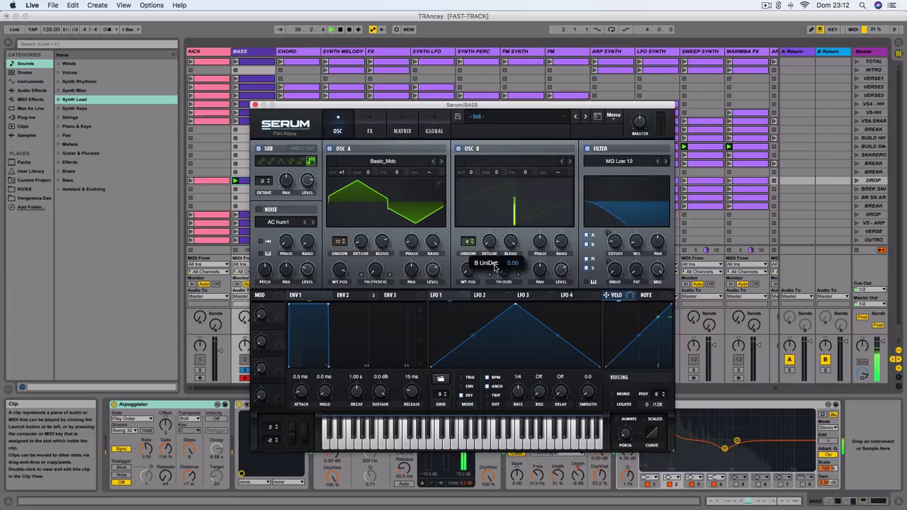
{"action": "mouse_move", "coordinate": [380, 245]}
{"action": "left_mouse_down"}
{"action": "mouse_move", "coordinate": [378, 266]}
{"action": "mouse_move", "coordinate": [378, 246]}
{"action": "left_mouse_up"}
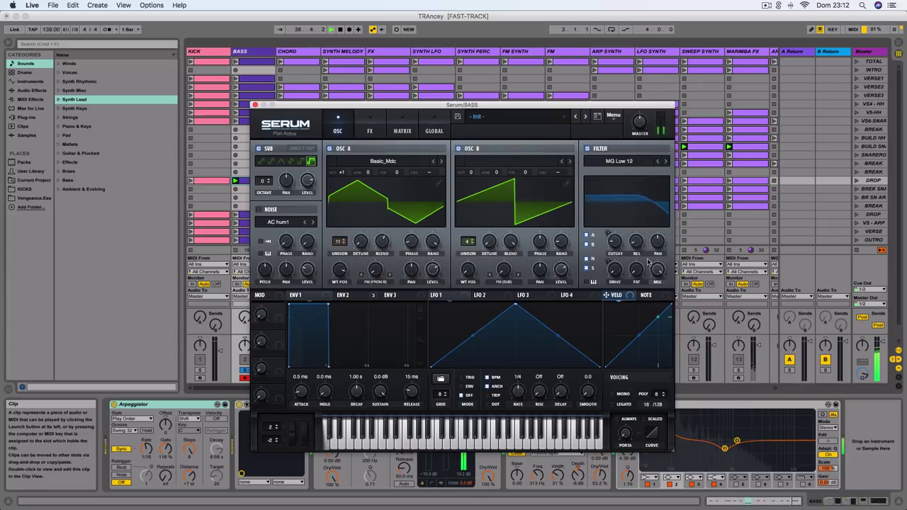
Show envelope 2 in Serum, set its modulation of the filter drive to 65 and close the synth editor.
{"action": "left_click", "coordinate": [330, 296]}
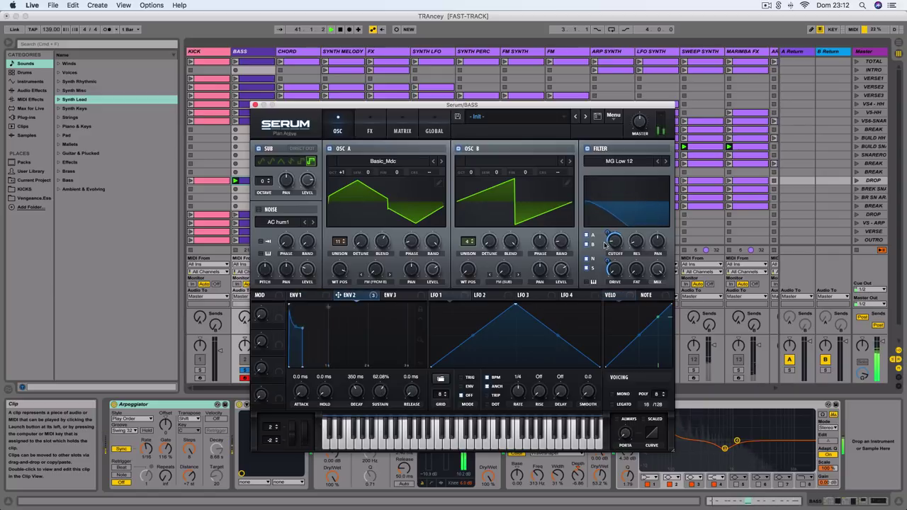
{"action": "left_click_drag", "start_coordinate": [605, 244], "coordinate": [609, 226]}
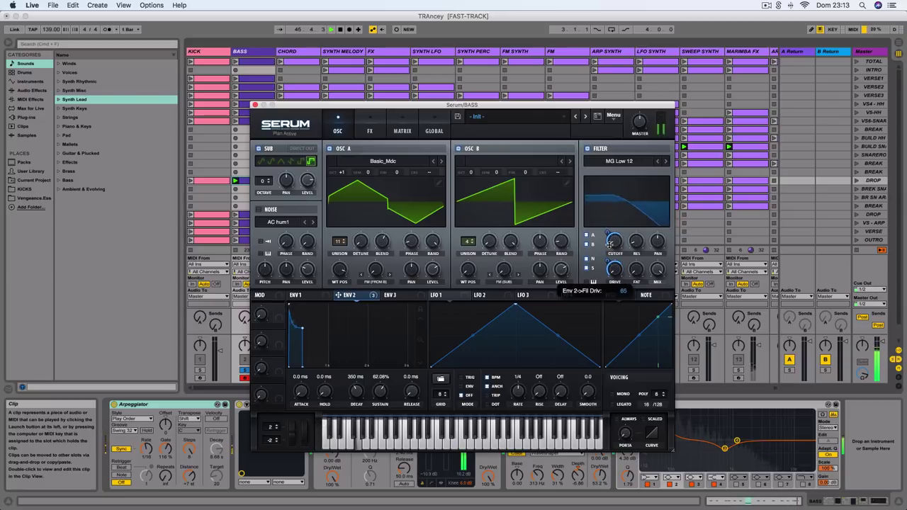
{"action": "left_click", "coordinate": [254, 105]}
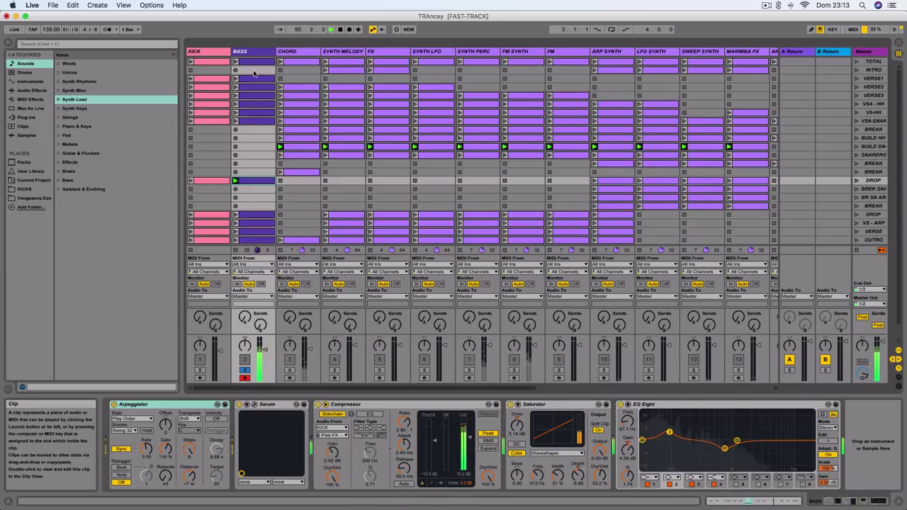
Solo the KICK track and launch its VERSE1 clip alongside the bass, lowering the system volume.
{"action": "left_click", "coordinate": [254, 76]}
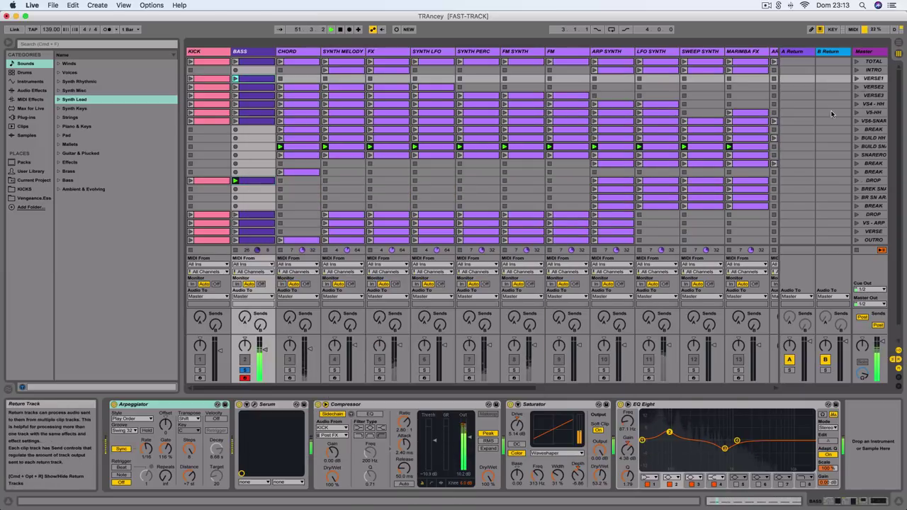
{"action": "left_click", "coordinate": [199, 371]}
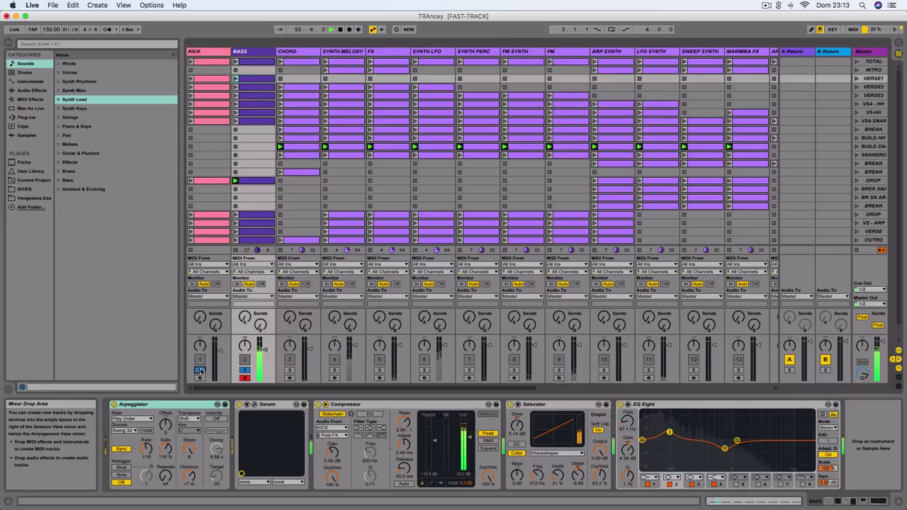
{"action": "left_click", "coordinate": [190, 79]}
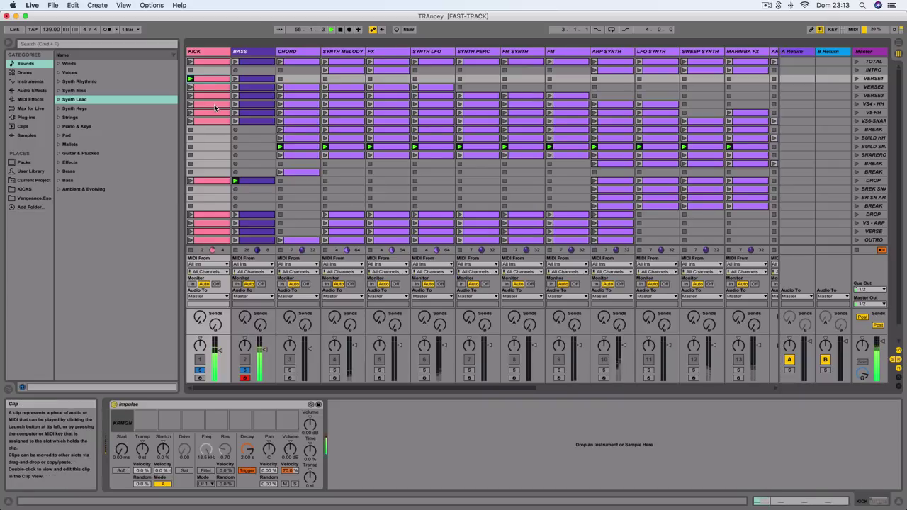
{"action": "key", "text": "XF86AudioLowerVolume"}
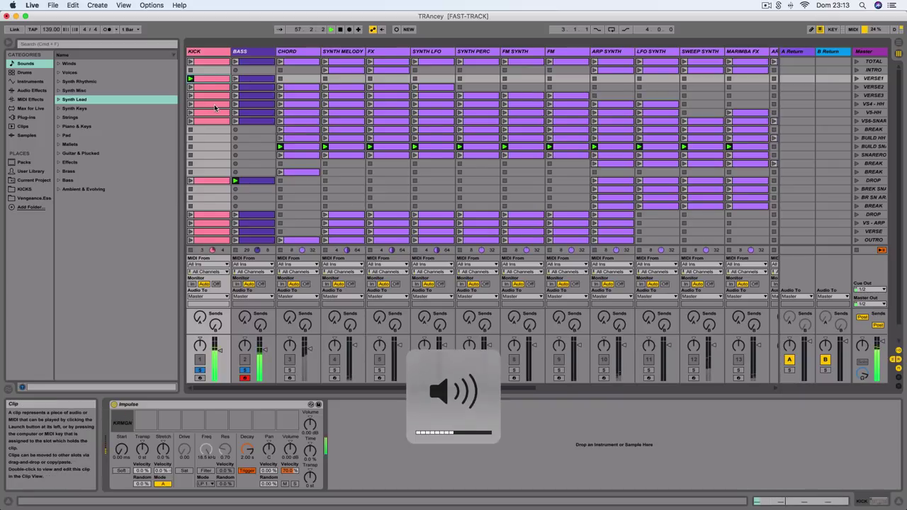
Stop playback and select the VERSE1 bass clip, the INTRO scene and the BASS track.
{"action": "left_click", "coordinate": [260, 73]}
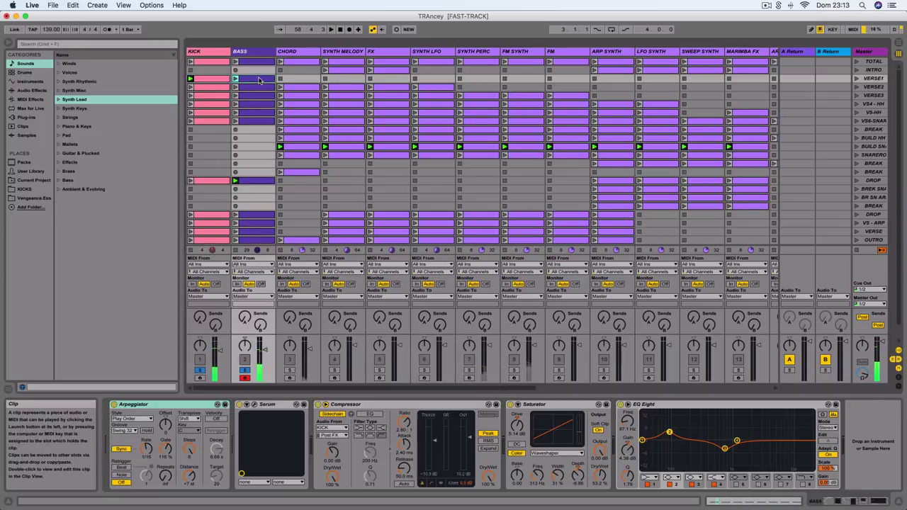
{"action": "left_click", "coordinate": [877, 70]}
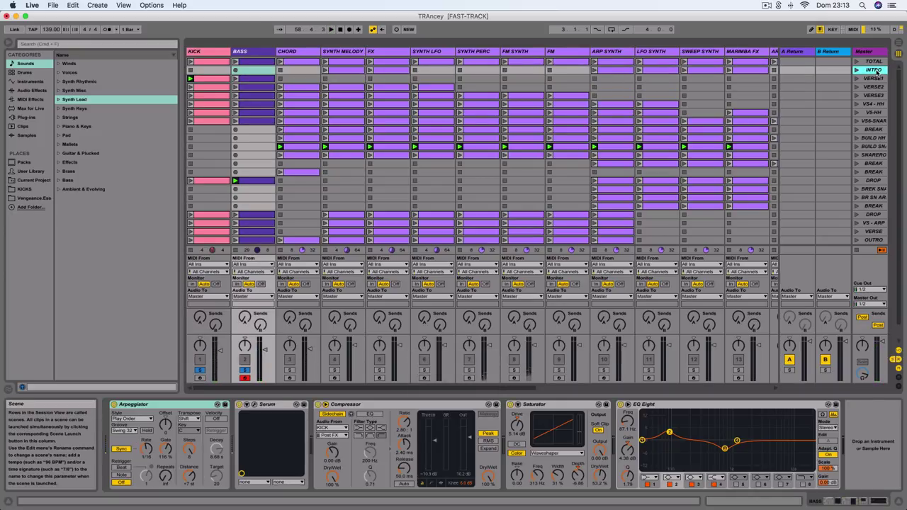
{"action": "left_click", "coordinate": [249, 52]}
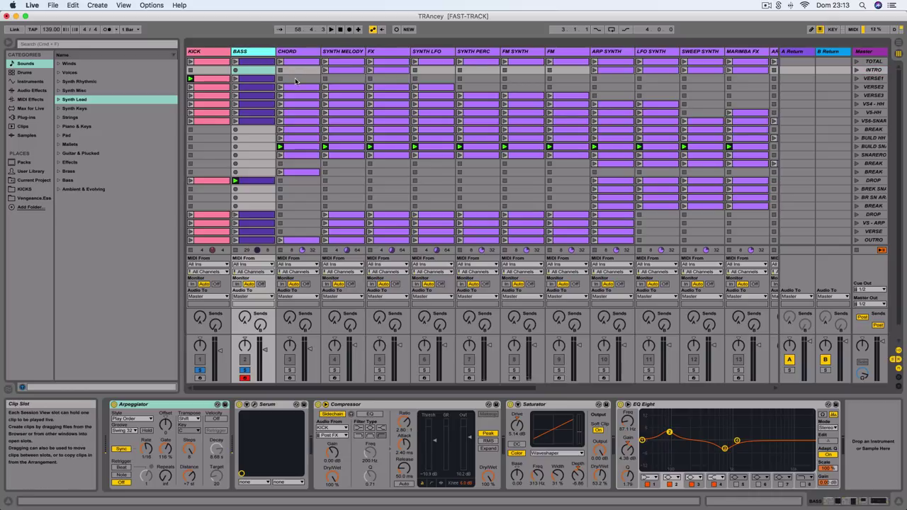
Launch the TOTAL clip of the CHORD track and solo the track to hear it alone.
{"action": "left_click", "coordinate": [296, 62]}
{"action": "left_click", "coordinate": [281, 62]}
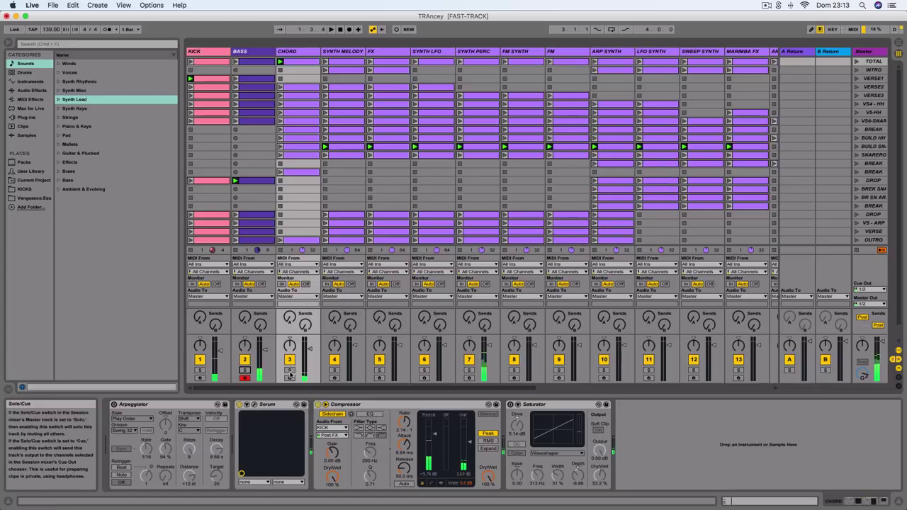
{"action": "left_click", "coordinate": [289, 370]}
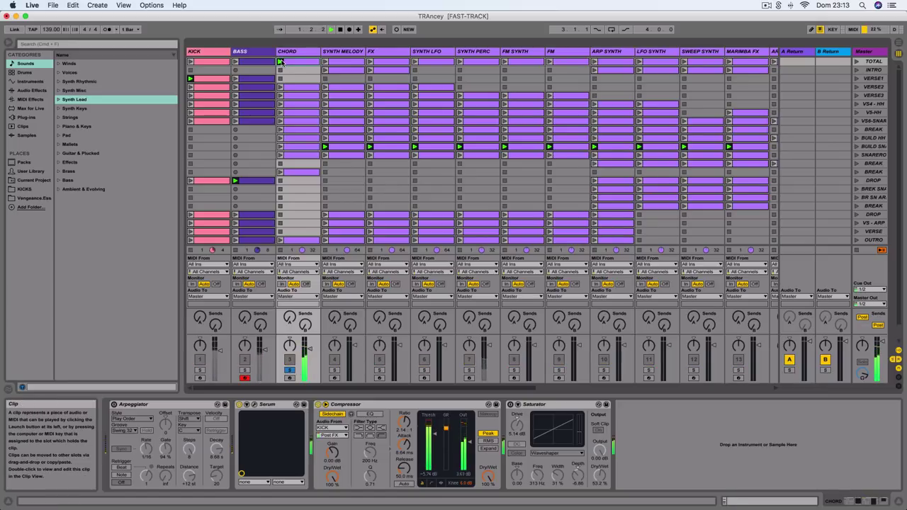
Solo the SYNTH MELODY track, launch its TOTAL clip and open the clip's notes.
{"action": "left_click", "coordinate": [333, 370]}
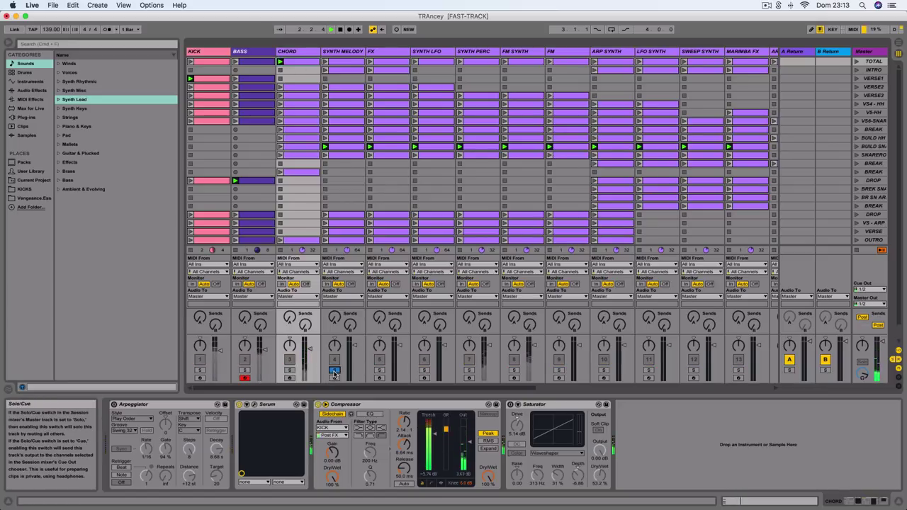
{"action": "left_click", "coordinate": [324, 231]}
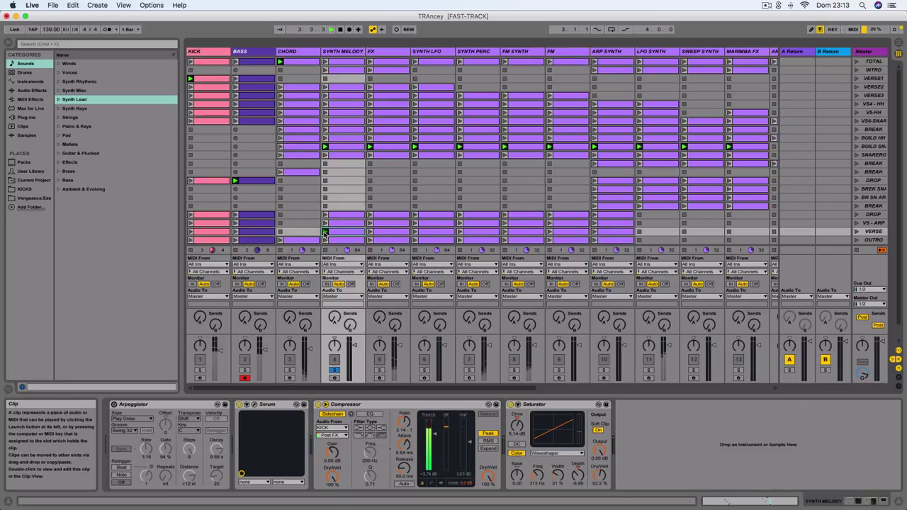
{"action": "left_click", "coordinate": [324, 62]}
{"action": "double_click", "coordinate": [342, 62]}
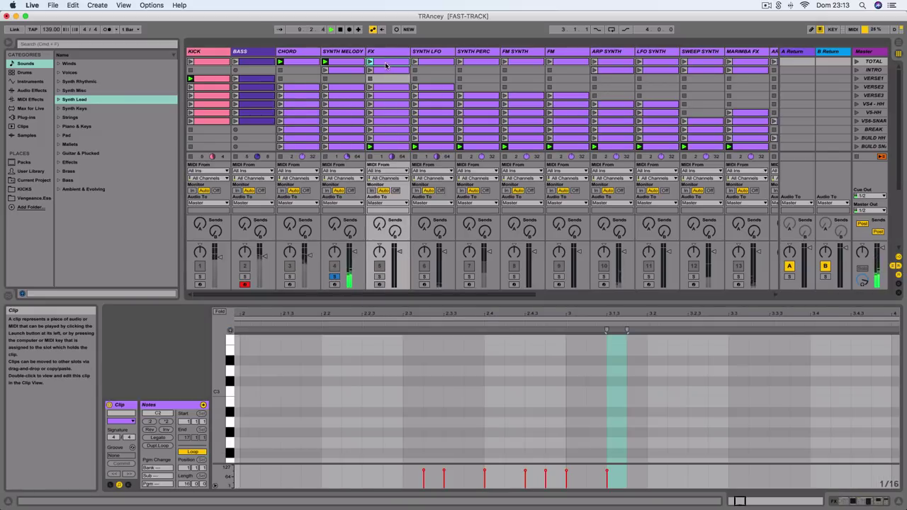
Solo the FX track, play its TOTAL clip and examine the C2 notes in the MIDI editor.
{"action": "left_click", "coordinate": [379, 277]}
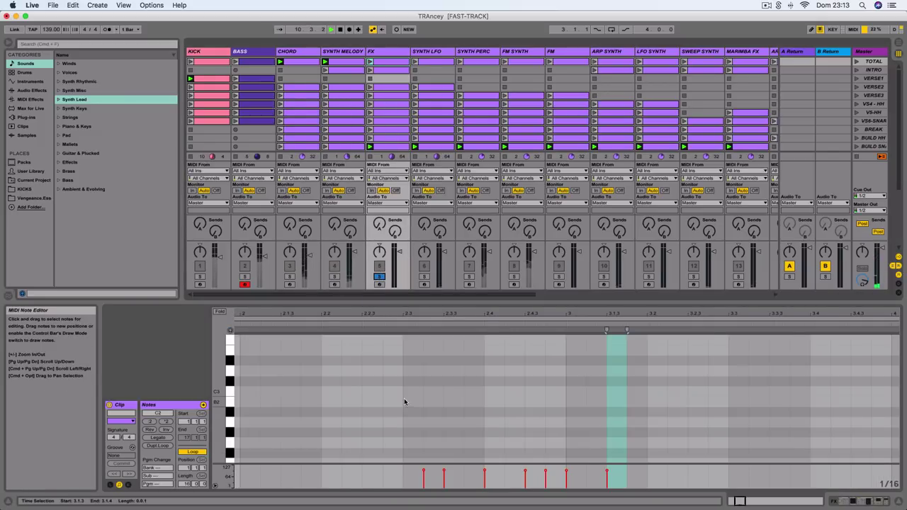
{"action": "scroll", "coordinate": [406, 400], "scroll_direction": "left", "scroll_amount": 5}
{"action": "scroll", "coordinate": [409, 398], "scroll_direction": "right", "scroll_amount": 5}
{"action": "scroll", "coordinate": [411, 397], "scroll_direction": "up", "scroll_amount": 3}
{"action": "scroll", "coordinate": [411, 397], "scroll_direction": "right", "scroll_amount": 2}
{"action": "scroll", "coordinate": [412, 395], "scroll_direction": "up", "scroll_amount": 5}
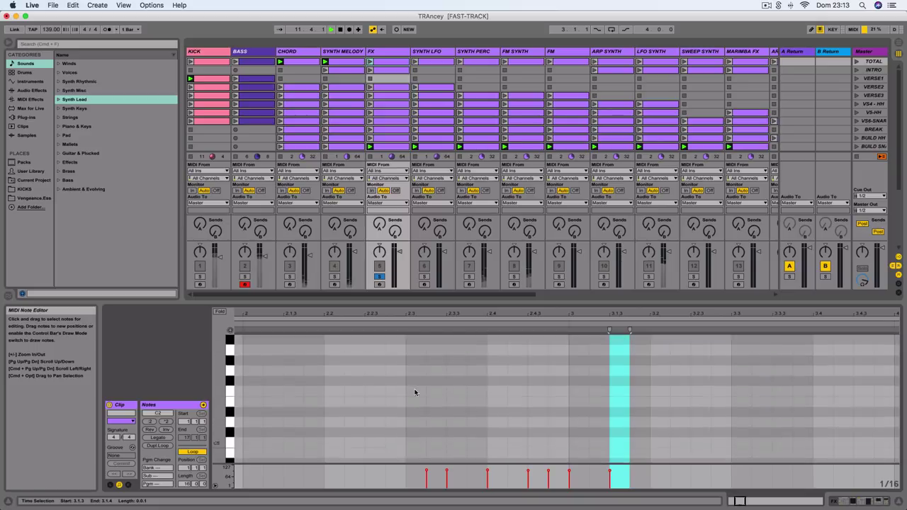
{"action": "scroll", "coordinate": [414, 394], "scroll_direction": "right", "scroll_amount": 5}
{"action": "scroll", "coordinate": [415, 393], "scroll_direction": "down", "scroll_amount": 5}
{"action": "scroll", "coordinate": [416, 393], "scroll_direction": "left", "scroll_amount": 1}
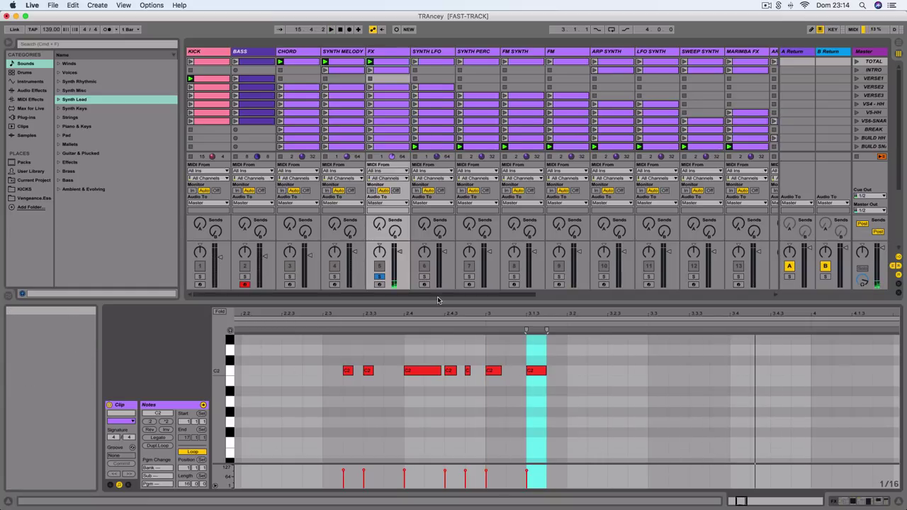
Hide the clip editor and look through the remaining tracks from SYNTH LFO to CRASH.
{"action": "left_click_drag", "start_coordinate": [437, 302], "coordinate": [476, 471]}
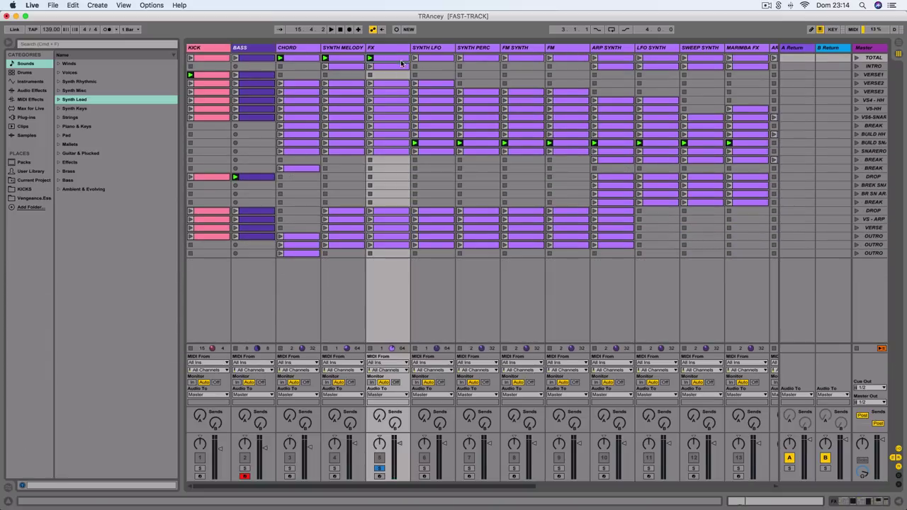
{"action": "left_click", "coordinate": [434, 48]}
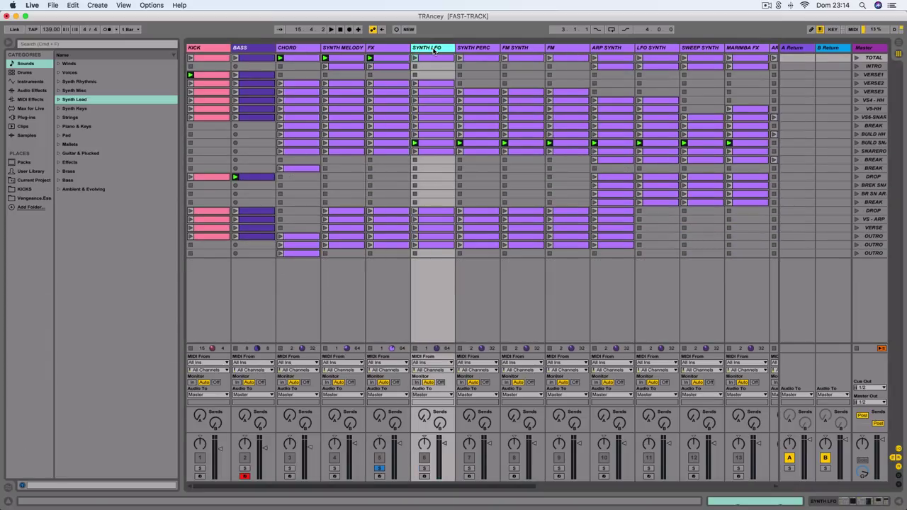
{"action": "left_click", "coordinate": [486, 47]}
{"action": "scroll", "coordinate": [526, 49], "scroll_direction": "right", "scroll_amount": 10}
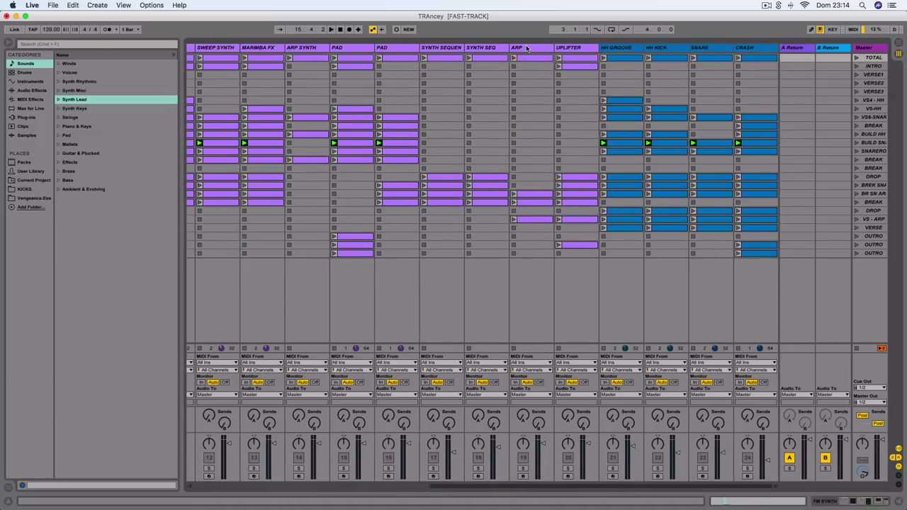
{"action": "left_click", "coordinate": [530, 48]}
{"action": "left_click", "coordinate": [569, 48]}
{"action": "left_click", "coordinate": [624, 48]}
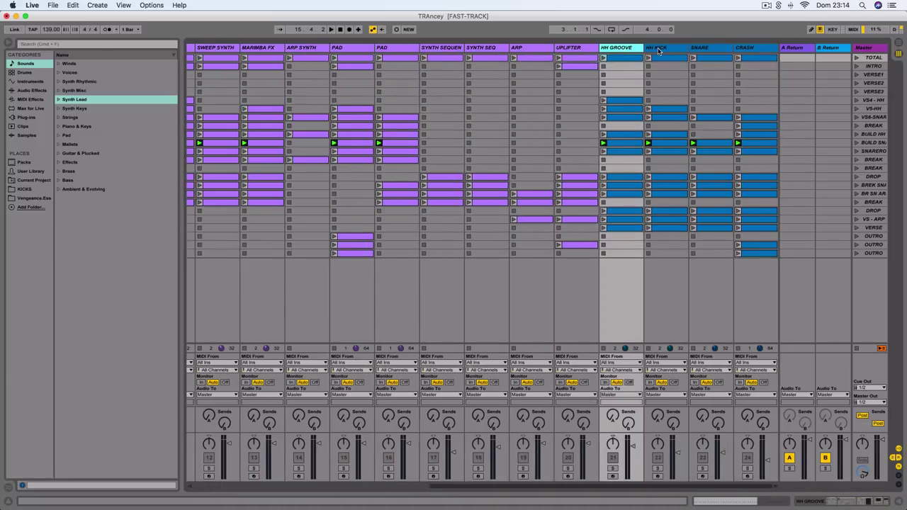
{"action": "key", "text": "Right"}
{"action": "key", "text": "Right"}
{"action": "key", "text": "Right"}
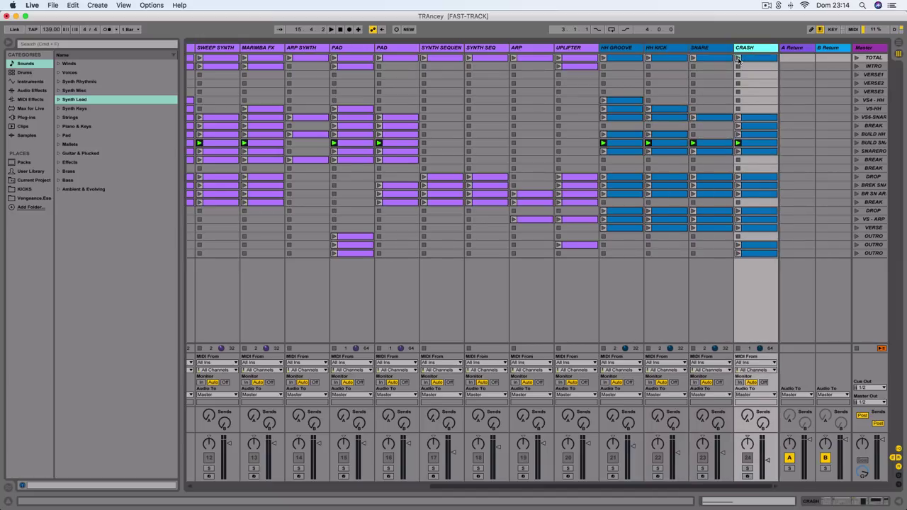
{"action": "key", "text": "Right"}
{"action": "key", "text": "Right"}
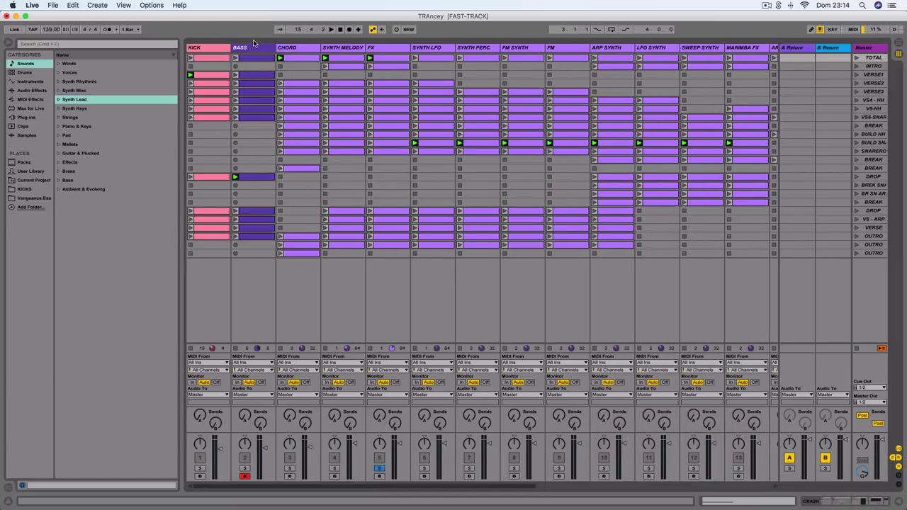
Unsolo the FX track and delete the existing clips on the KICK through SYNTH LFO tracks in Arrangement View.
{"action": "left_click", "coordinate": [381, 468]}
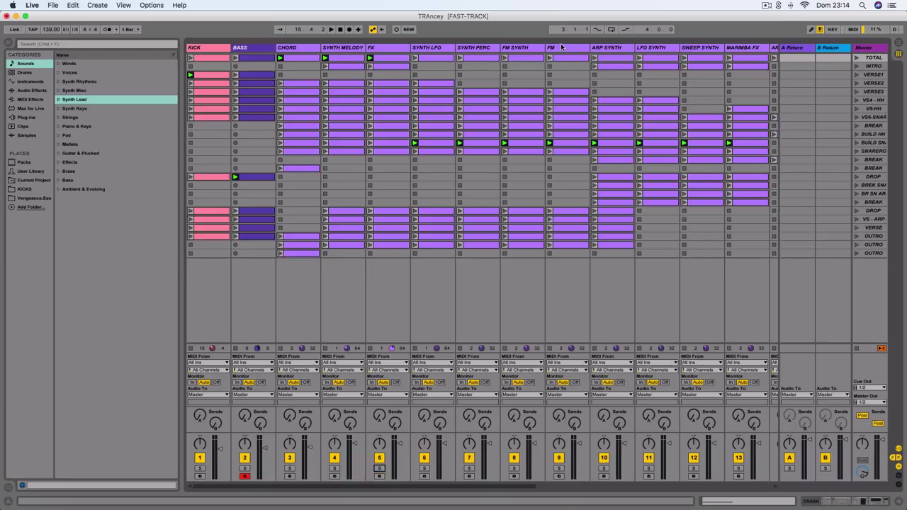
{"action": "key", "text": "Tab"}
{"action": "key", "text": "Tab"}
{"action": "left_click", "coordinate": [899, 44]}
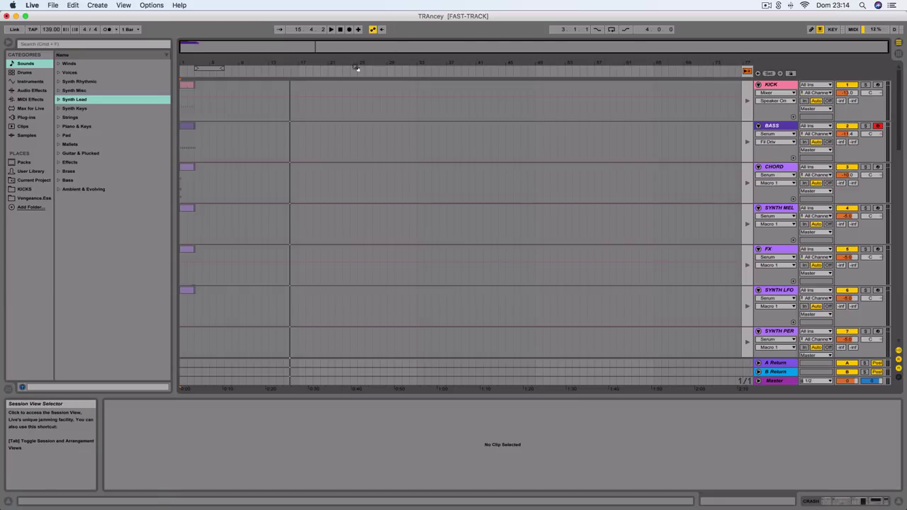
{"action": "left_click", "coordinate": [189, 85]}
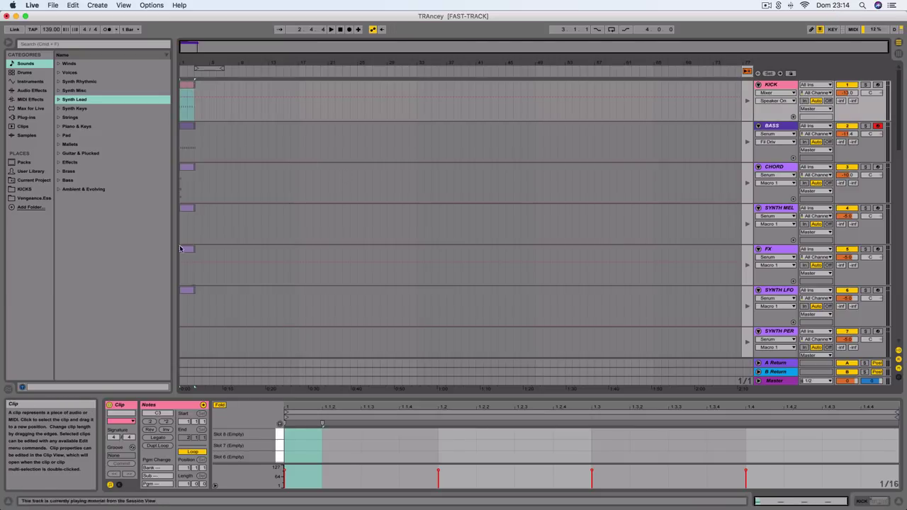
{"action": "left_click_drag", "start_coordinate": [216, 305], "coordinate": [173, 104]}
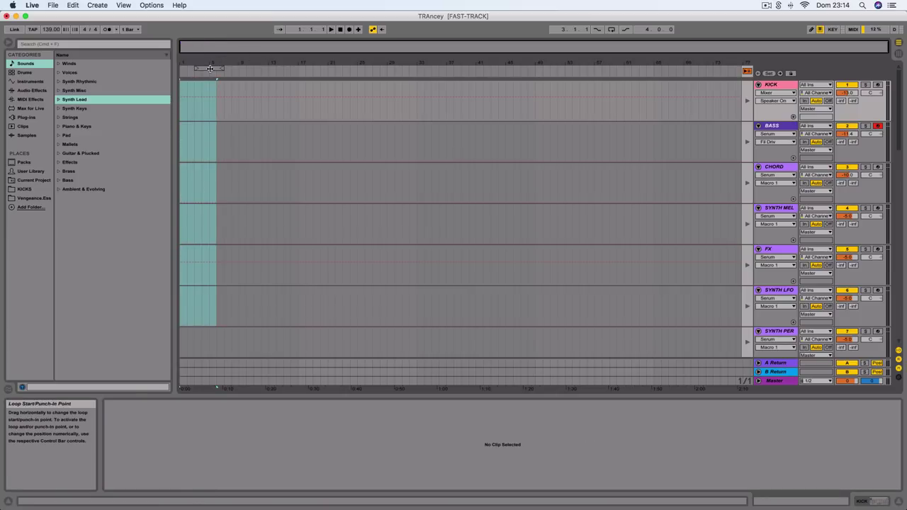
Set the arrangement loop to start at 1.1.1 with a length of 244 bars, and return to Session View.
{"action": "left_click_drag", "start_coordinate": [201, 69], "coordinate": [170, 69]}
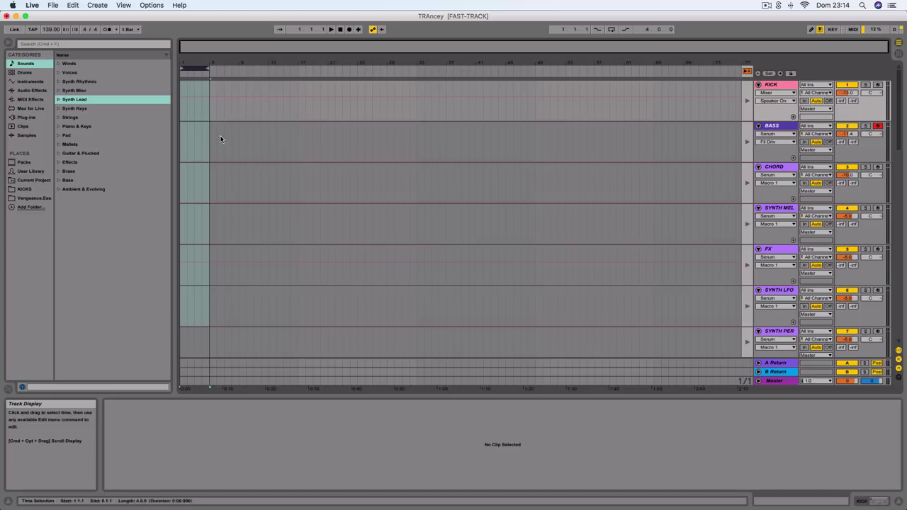
{"action": "scroll", "coordinate": [606, 194], "scroll_direction": "down", "scroll_amount": 10}
{"action": "scroll", "coordinate": [605, 195], "scroll_direction": "up", "scroll_amount": 10}
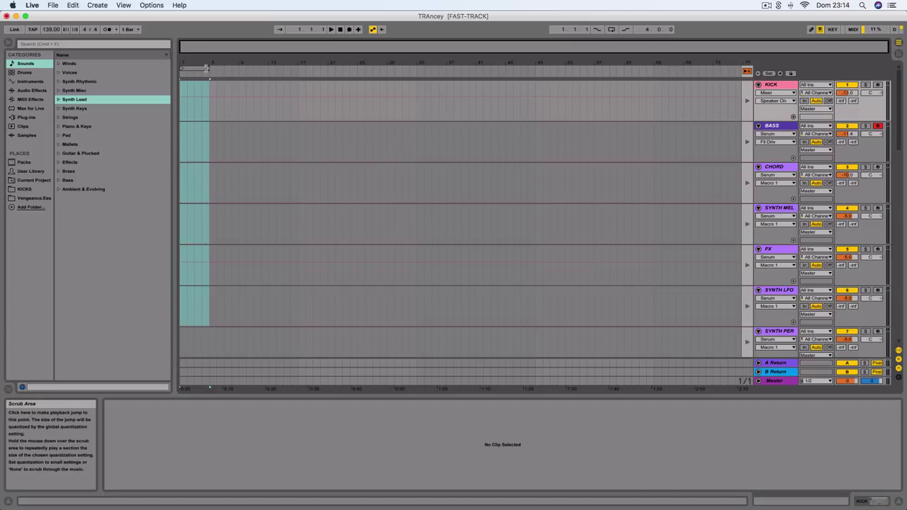
{"action": "left_click_drag", "start_coordinate": [206, 68], "coordinate": [905, 67]}
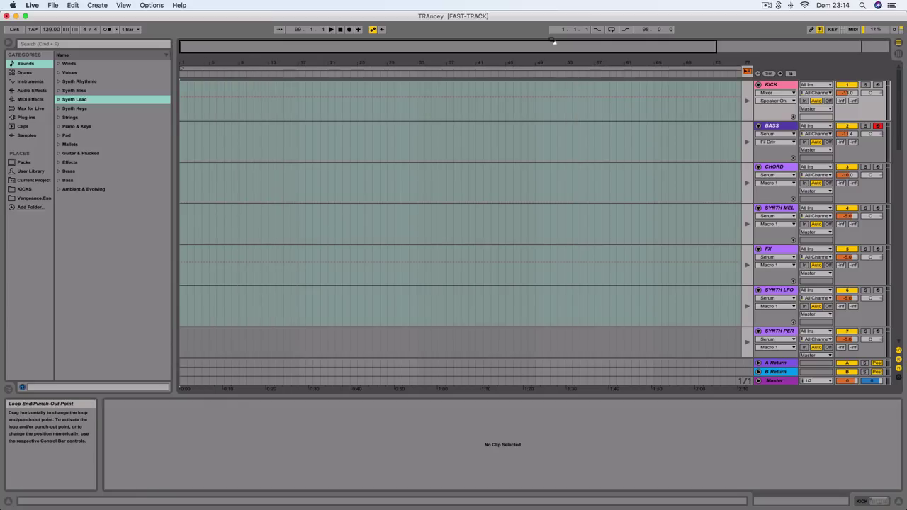
{"action": "left_click_drag", "start_coordinate": [513, 61], "coordinate": [508, 34]}
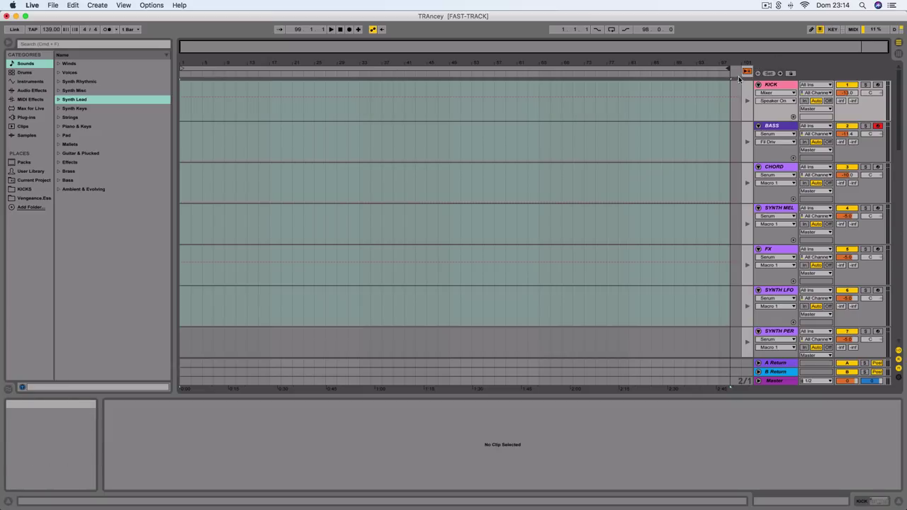
{"action": "left_click_drag", "start_coordinate": [730, 68], "coordinate": [854, 69]}
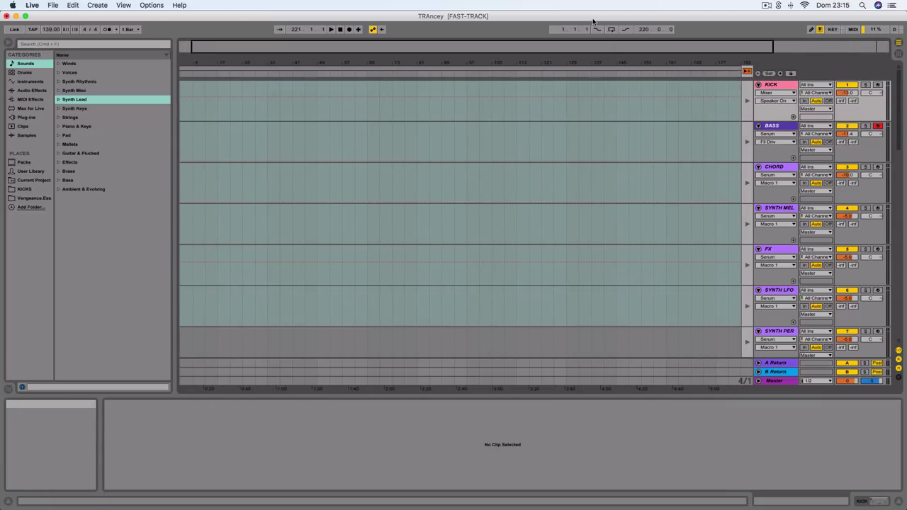
{"action": "left_click", "coordinate": [592, 57]}
{"action": "left_click", "coordinate": [897, 54]}
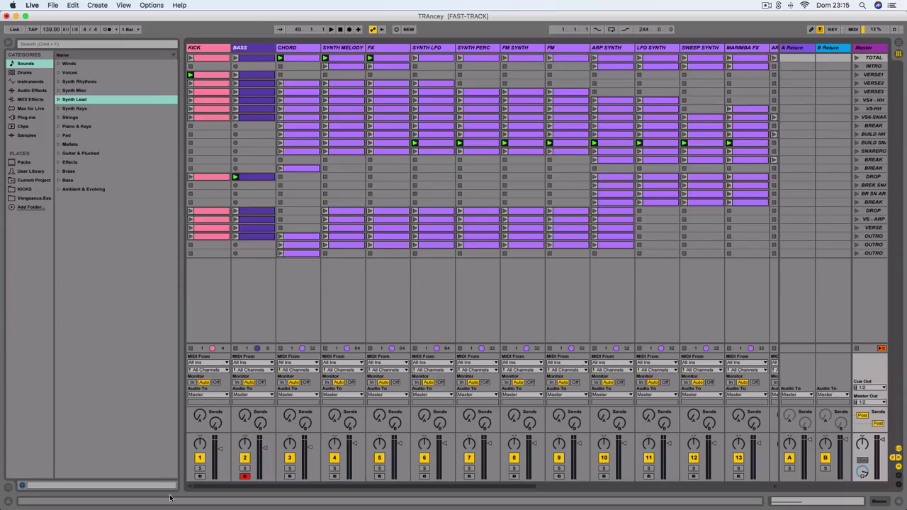
Arm tracks 1 to 13, from KICK to MARIMBA FX, for recording together.
{"action": "left_click", "coordinate": [200, 476]}
{"action": "left_click", "coordinate": [244, 476]}
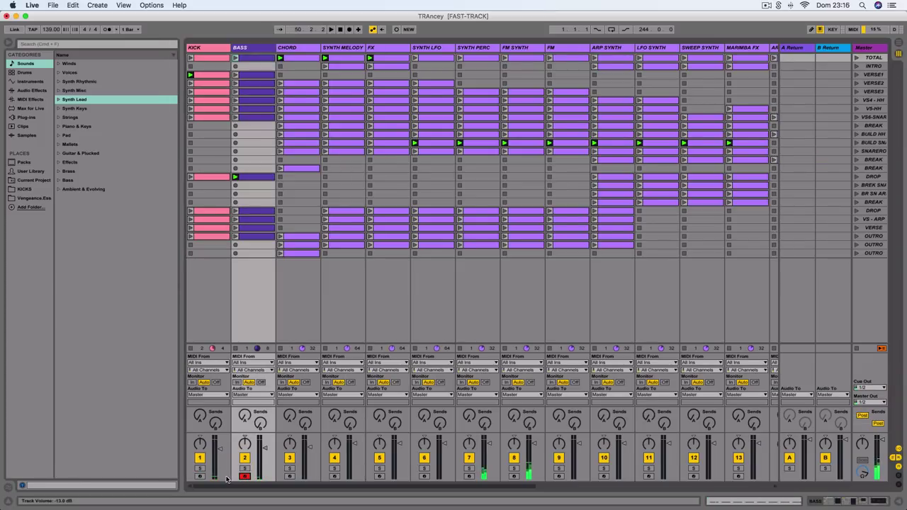
{"action": "left_click", "coordinate": [199, 477], "text": "super"}
{"action": "left_click", "coordinate": [289, 477], "text": "super"}
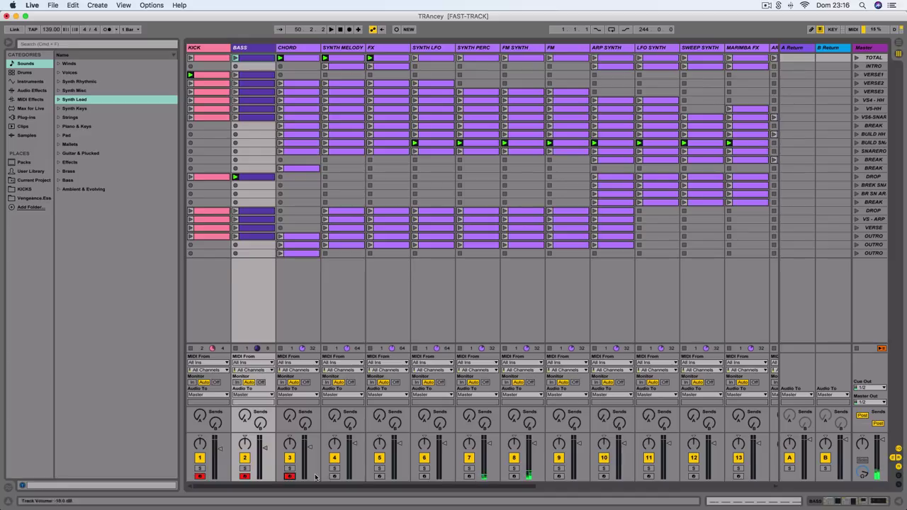
{"action": "left_click", "coordinate": [334, 476], "text": "super"}
{"action": "left_click", "coordinate": [380, 477], "text": "super"}
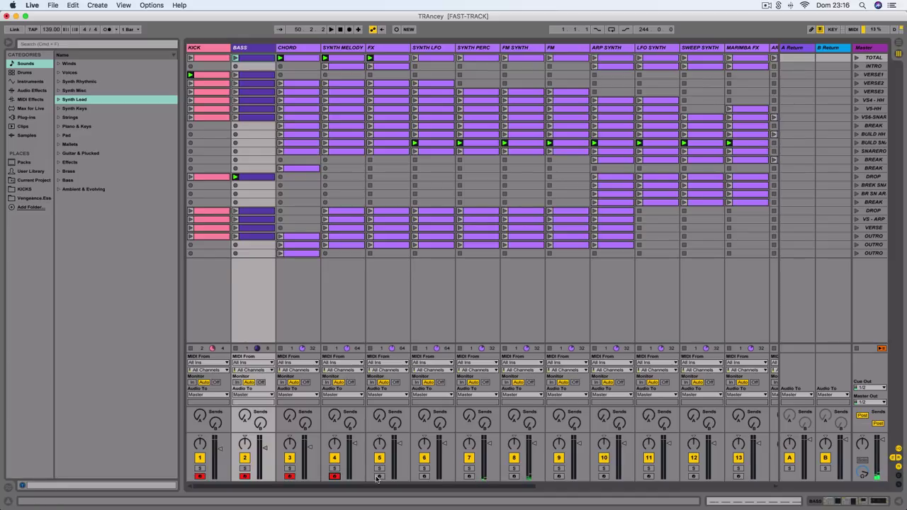
{"action": "left_click", "coordinate": [424, 476], "text": "super"}
{"action": "left_click", "coordinate": [469, 476], "text": "super"}
{"action": "left_click", "coordinate": [514, 476], "text": "super"}
{"action": "left_click", "coordinate": [558, 476], "text": "super"}
{"action": "left_click", "coordinate": [603, 477], "text": "super"}
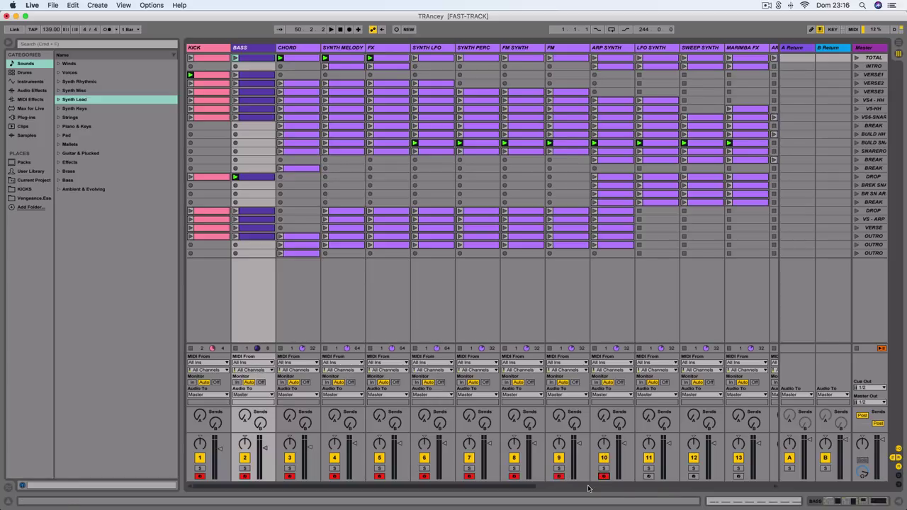
{"action": "left_click", "coordinate": [648, 476], "text": "super"}
{"action": "left_click", "coordinate": [693, 476], "text": "super"}
{"action": "left_click", "coordinate": [738, 476], "text": "super"}
Add the remaining tracks 14 to 24, from the second ARP SYNTH to CRASH, to the record-armed group.
{"action": "scroll", "coordinate": [738, 425], "scroll_direction": "right", "scroll_amount": 10}
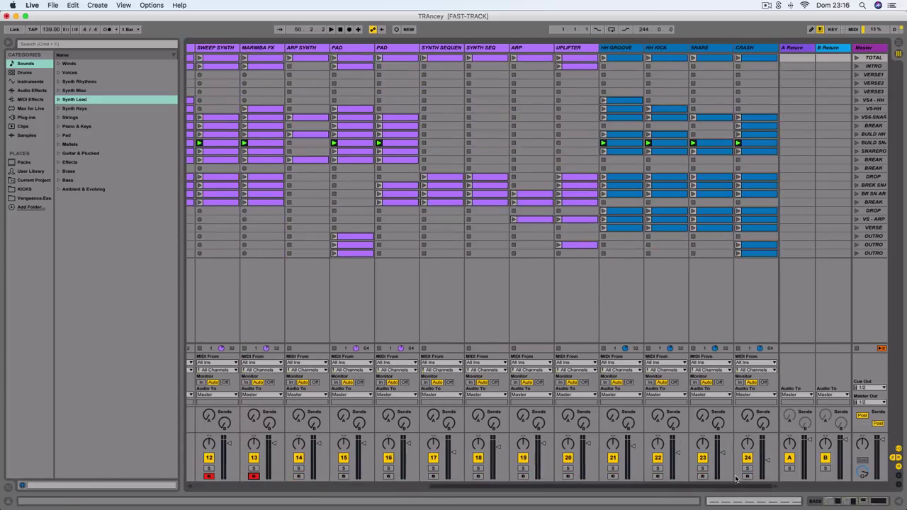
{"action": "left_click", "coordinate": [298, 476], "text": "super"}
{"action": "left_click", "coordinate": [343, 476], "text": "super"}
{"action": "left_click", "coordinate": [389, 476], "text": "super"}
{"action": "left_click", "coordinate": [433, 477], "text": "super"}
{"action": "left_click", "coordinate": [479, 477], "text": "super"}
{"action": "scroll", "coordinate": [675, 457], "scroll_direction": "left", "scroll_amount": 10}
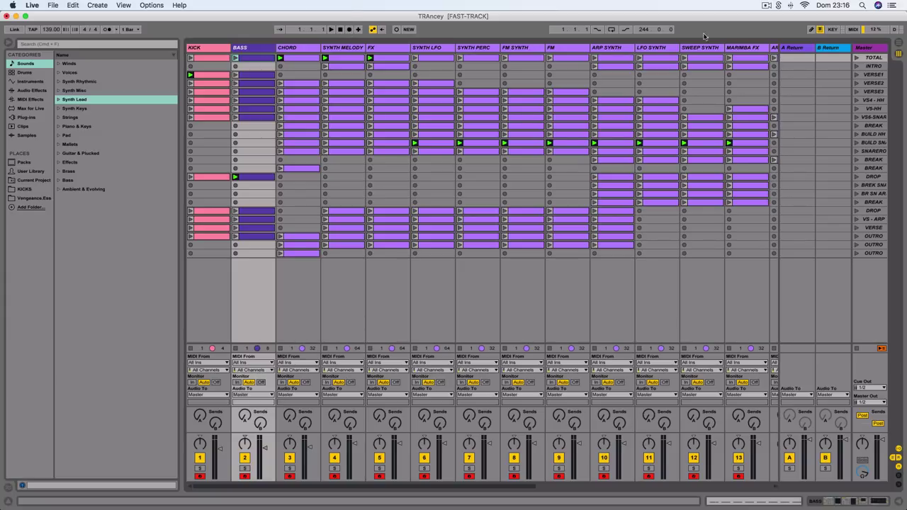
Check the empty Arrangement View, select the INTRO scene in Session View and start recording the performance.
{"action": "left_click", "coordinate": [900, 44]}
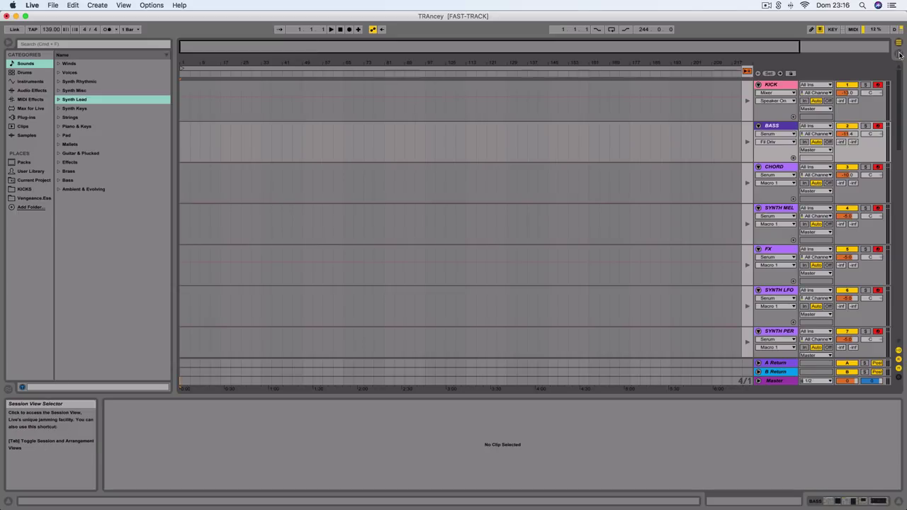
{"action": "left_click", "coordinate": [899, 56]}
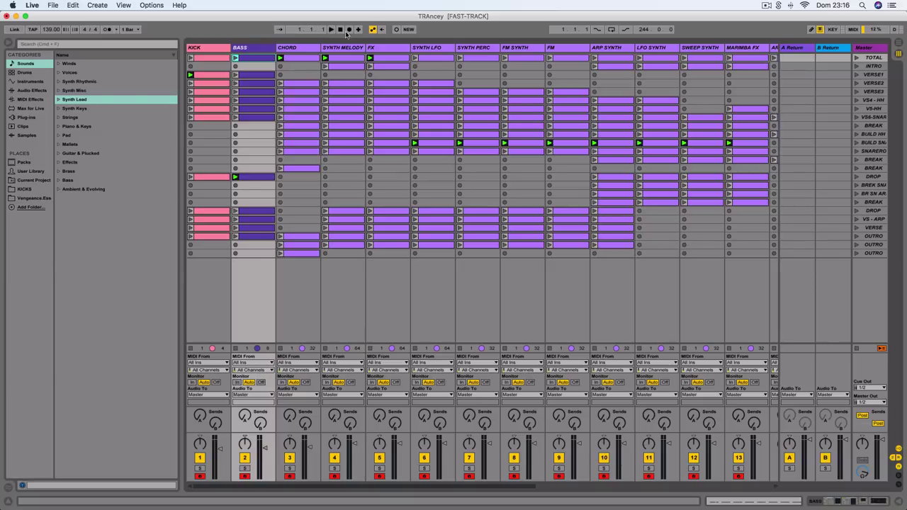
{"action": "left_click", "coordinate": [874, 65]}
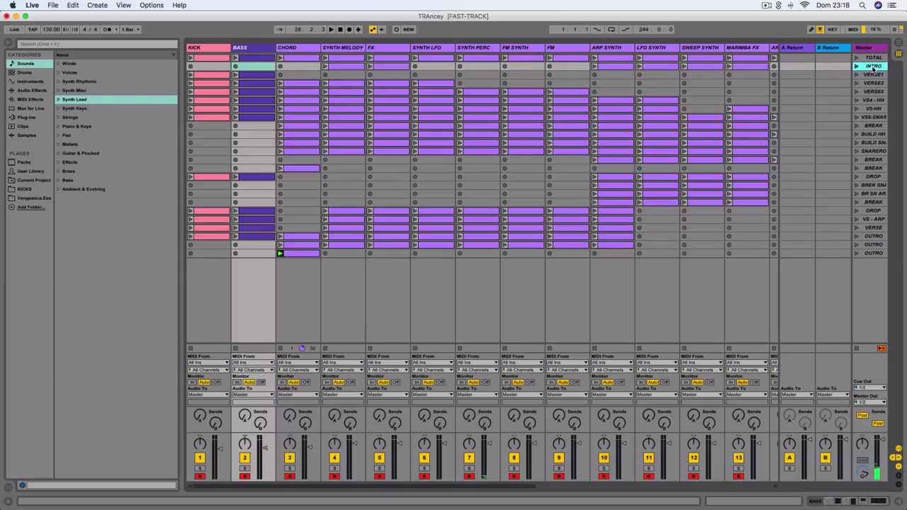
{"action": "key", "text": "space"}
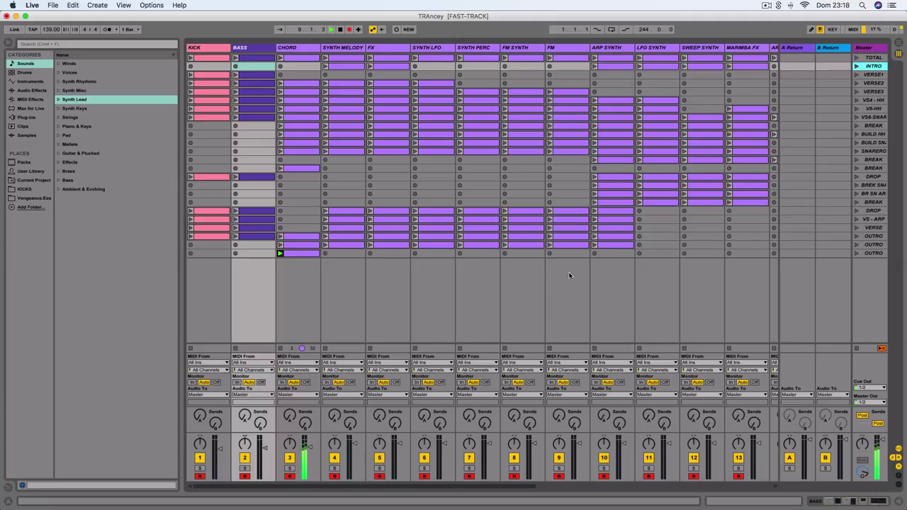
{"action": "scroll", "coordinate": [577, 408], "scroll_direction": "right", "scroll_amount": 10}
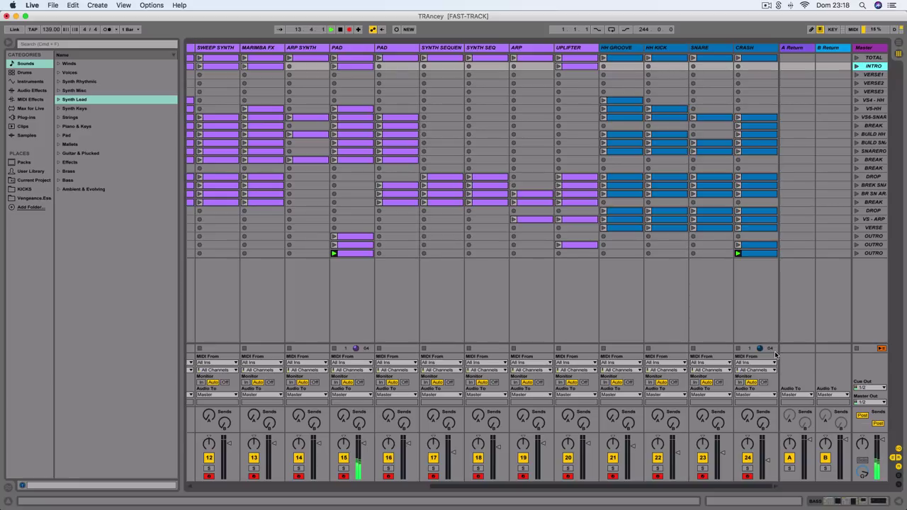
Launch the VERSE1, VERSE2 and VERSE3 scenes in order while recording into the arrangement.
{"action": "left_click", "coordinate": [857, 75]}
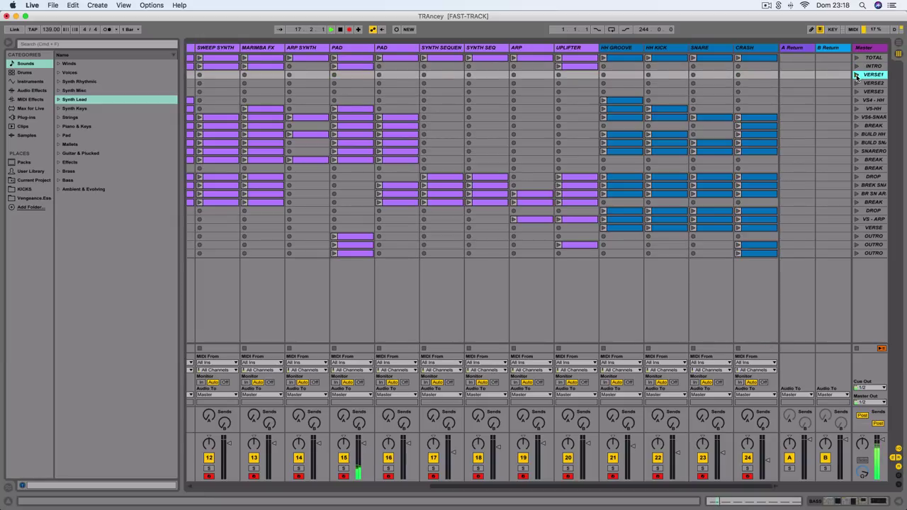
{"action": "scroll", "coordinate": [670, 402], "scroll_direction": "left", "scroll_amount": 10}
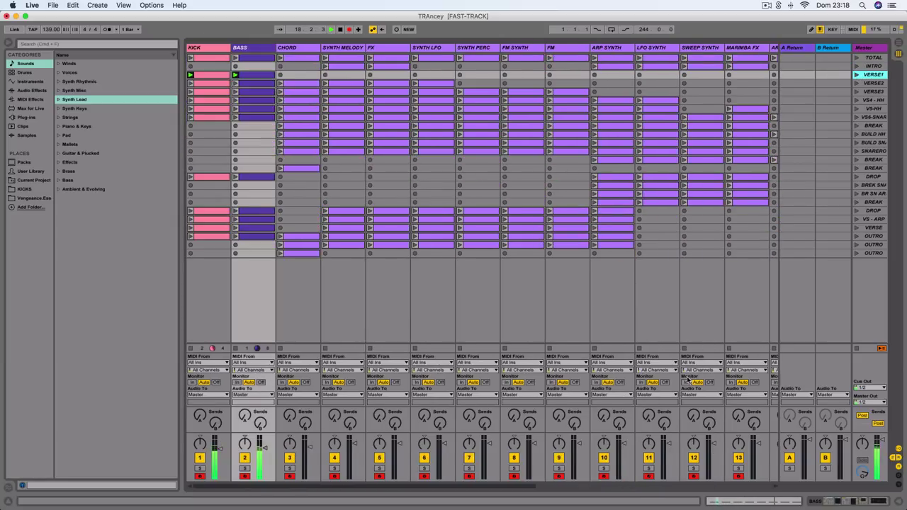
{"action": "scroll", "coordinate": [666, 390], "scroll_direction": "right", "scroll_amount": 6}
{"action": "scroll", "coordinate": [665, 390], "scroll_direction": "left", "scroll_amount": 6}
{"action": "left_click", "coordinate": [857, 83]}
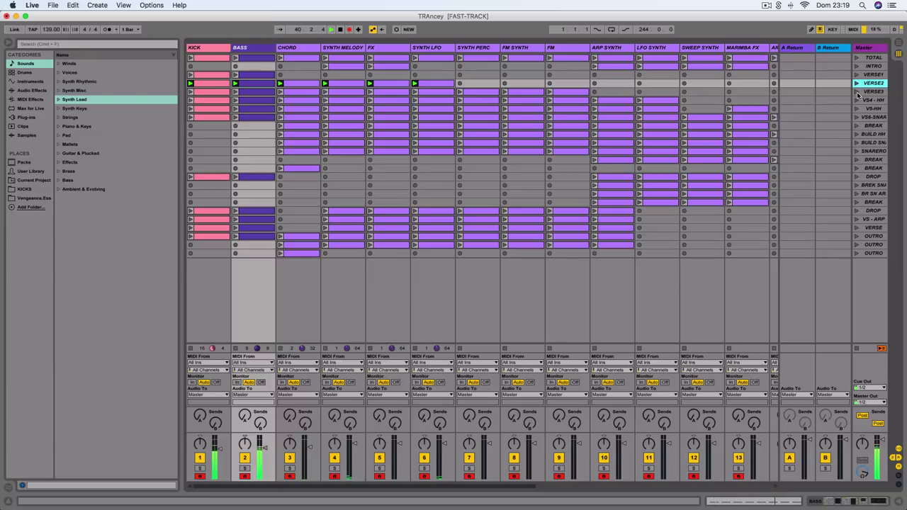
{"action": "left_click", "coordinate": [857, 93]}
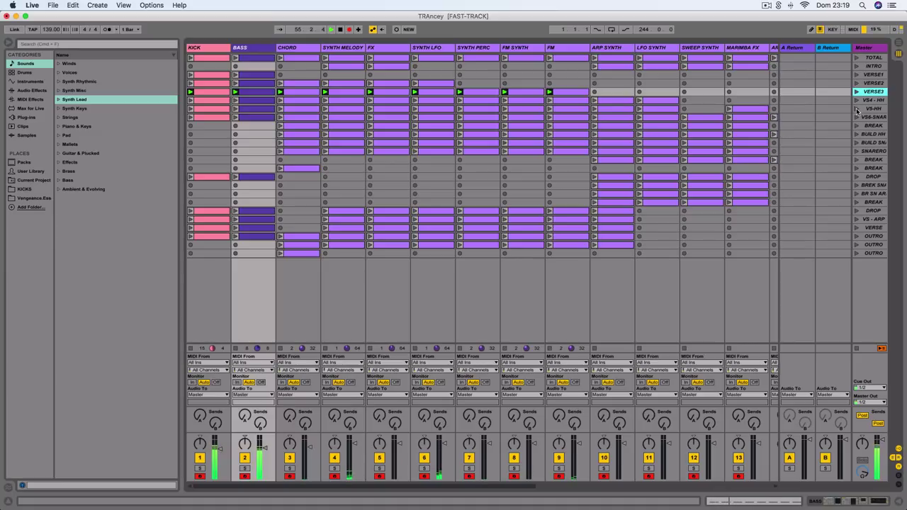
Continue the recorded performance by launching the V5-HH, VS6-SNAR, first BREAK, BUILD HH and SNARERO scenes in order.
{"action": "left_click", "coordinate": [857, 110]}
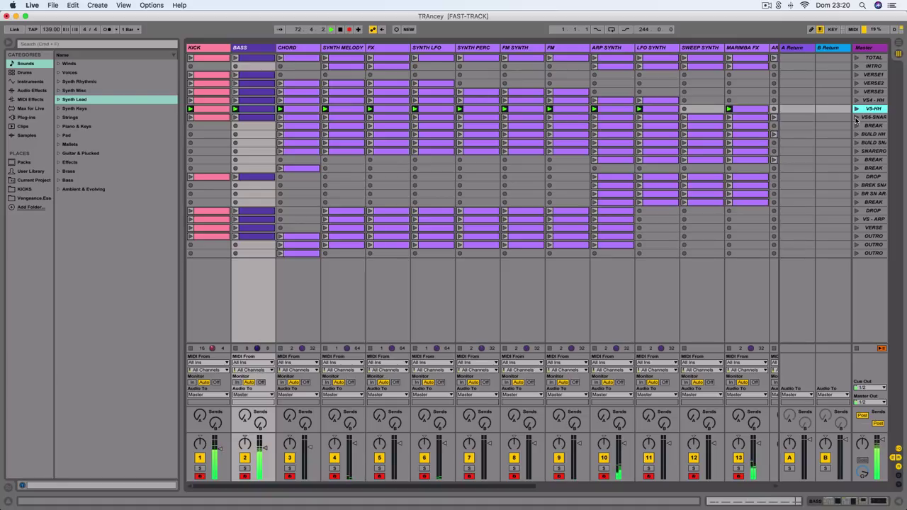
{"action": "left_click", "coordinate": [856, 118]}
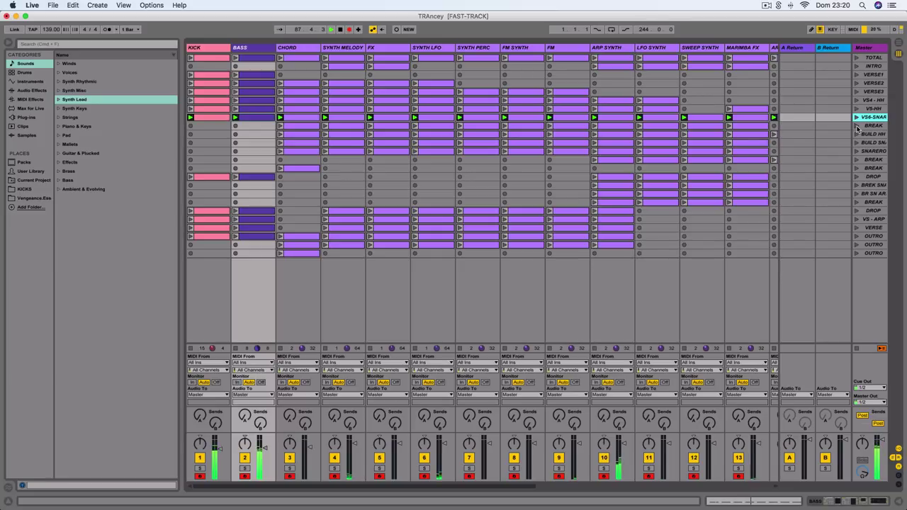
{"action": "left_click", "coordinate": [856, 126]}
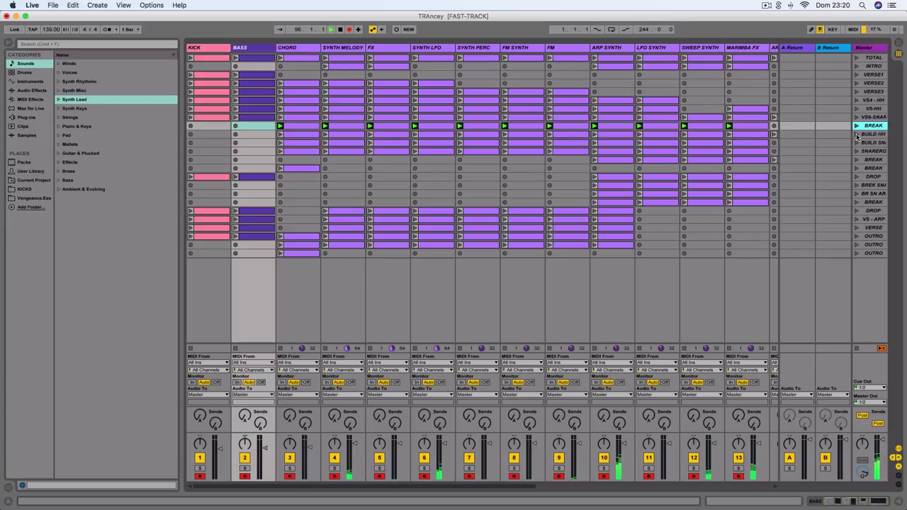
{"action": "left_click", "coordinate": [857, 135]}
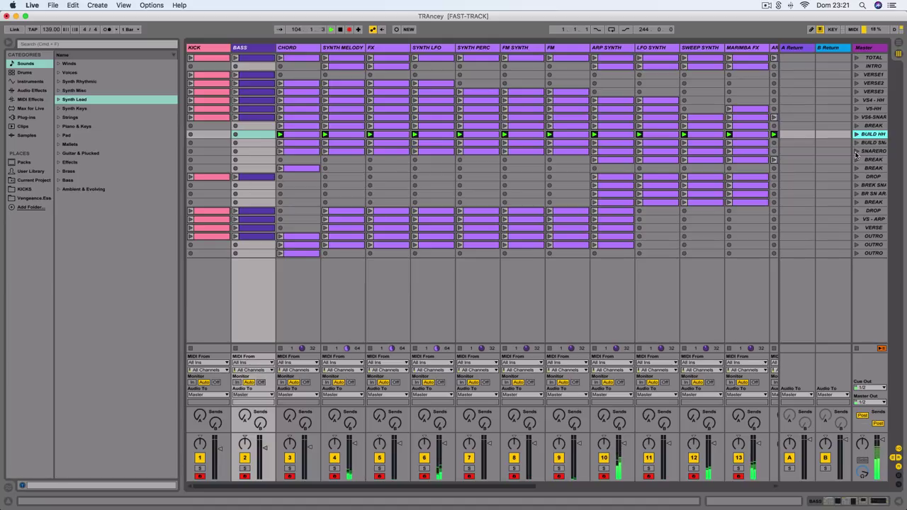
{"action": "left_click", "coordinate": [856, 151]}
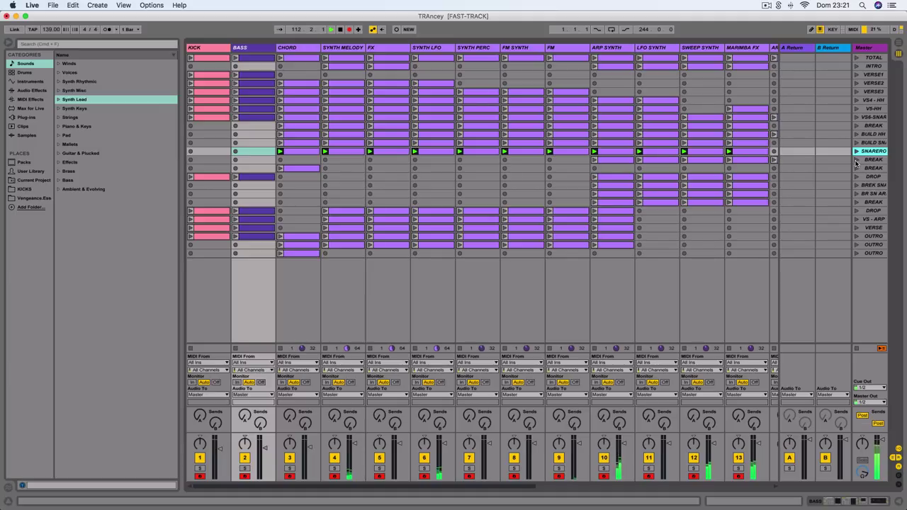
Launch the two BREAK scenes below SNARERO, then the first DROP, BREK SNA and the second DROP into the recording.
{"action": "left_click", "coordinate": [855, 161]}
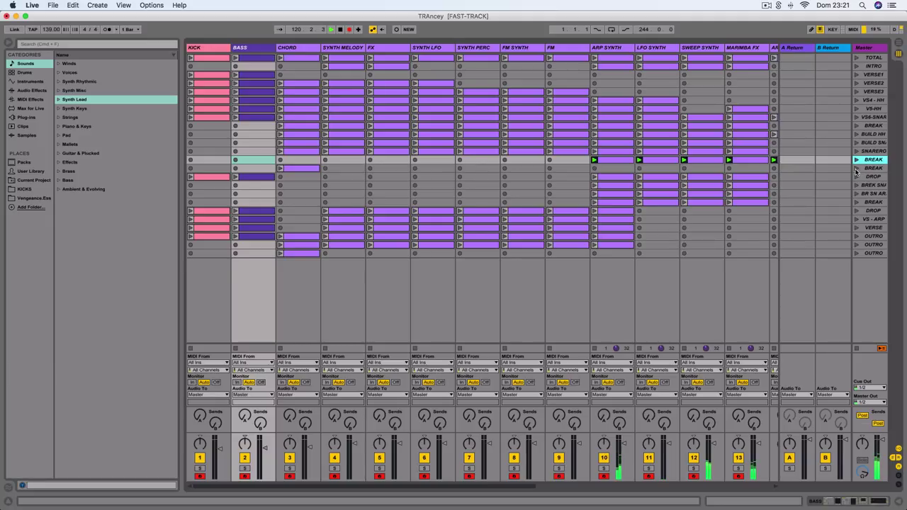
{"action": "left_click", "coordinate": [855, 170]}
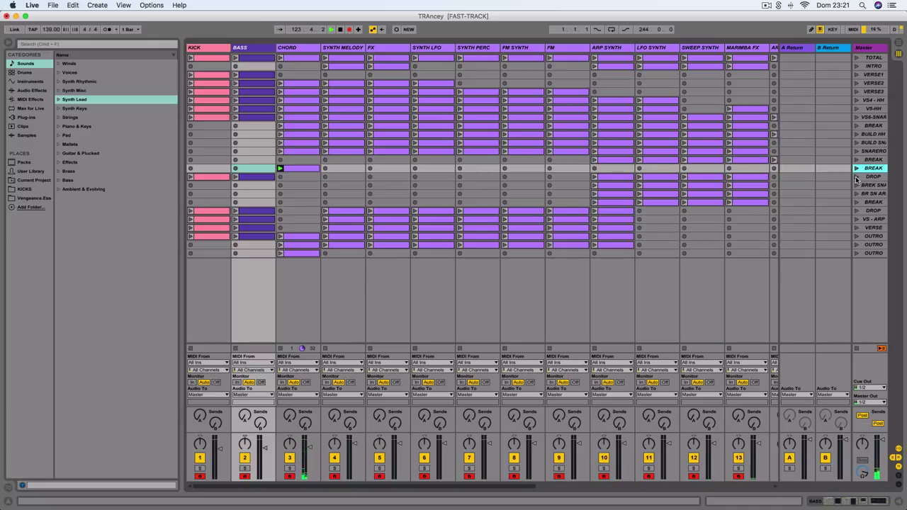
{"action": "left_click", "coordinate": [856, 177]}
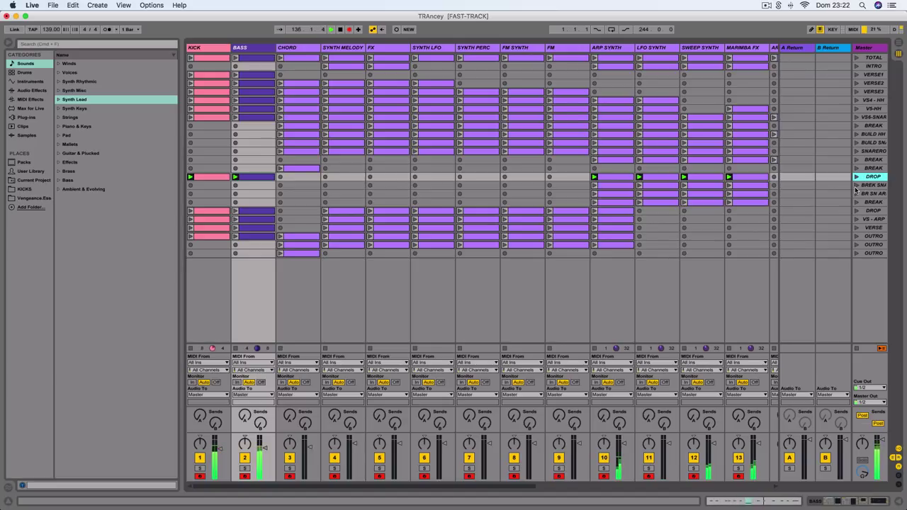
{"action": "left_click", "coordinate": [856, 186]}
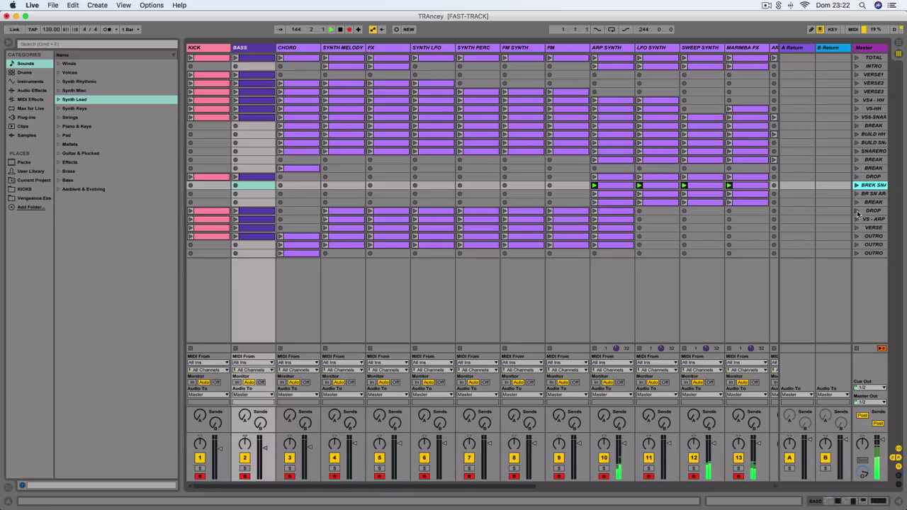
{"action": "left_click", "coordinate": [856, 211]}
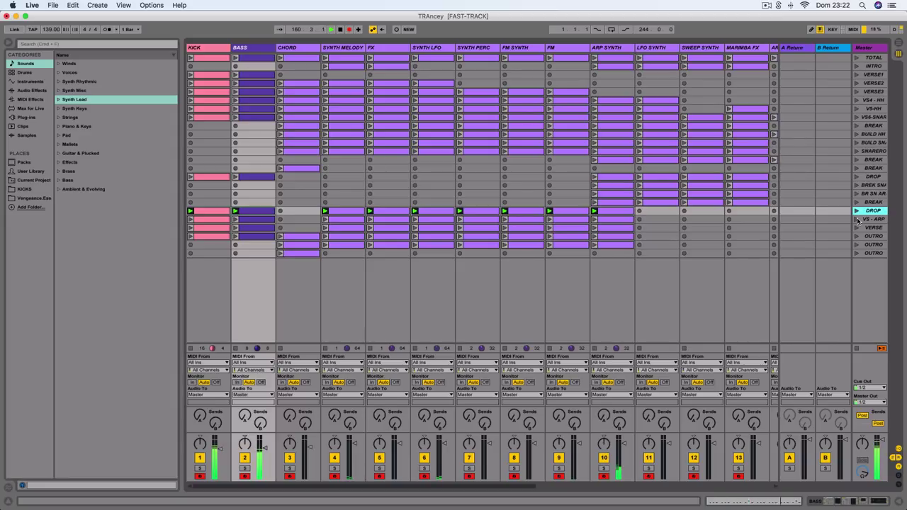
Launch the VS - ARP scene and adjust the ARP track's volume while recording.
{"action": "left_click", "coordinate": [856, 219]}
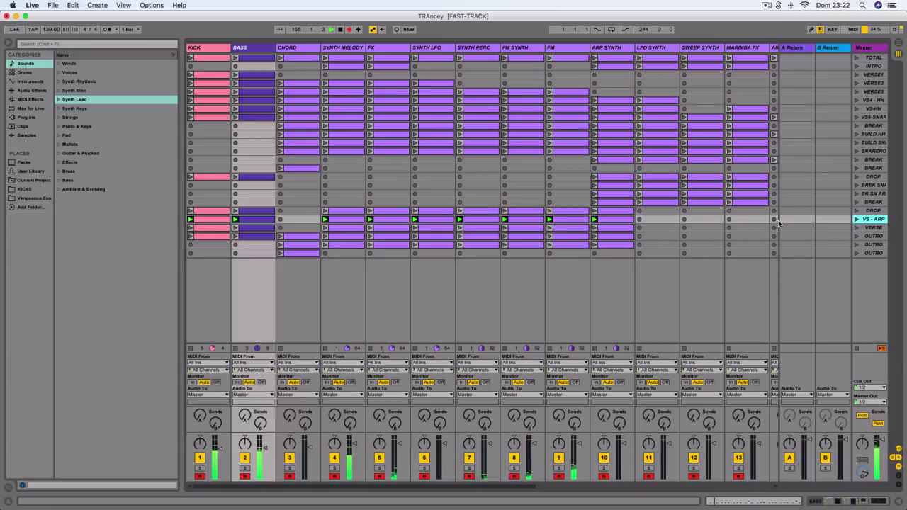
{"action": "scroll", "coordinate": [694, 221], "scroll_direction": "right", "scroll_amount": 5}
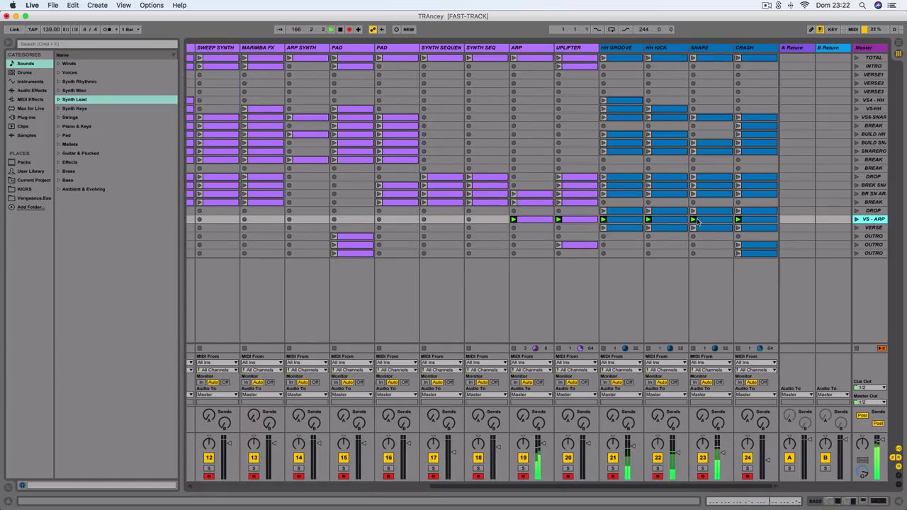
{"action": "scroll", "coordinate": [696, 221], "scroll_direction": "left", "scroll_amount": 5}
{"action": "scroll", "coordinate": [696, 218], "scroll_direction": "right", "scroll_amount": 8}
{"action": "scroll", "coordinate": [697, 221], "scroll_direction": "left", "scroll_amount": 3}
{"action": "scroll", "coordinate": [697, 218], "scroll_direction": "left", "scroll_amount": 6}
{"action": "scroll", "coordinate": [696, 217], "scroll_direction": "right", "scroll_amount": 10}
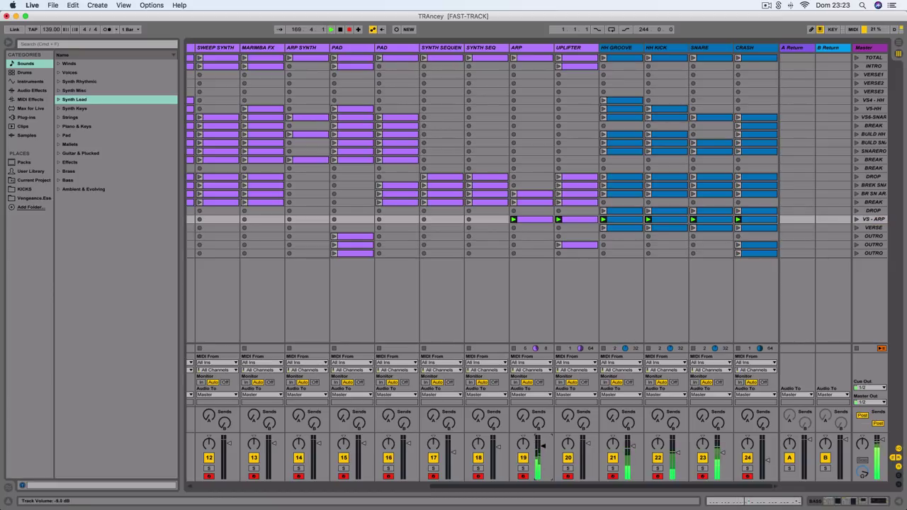
{"action": "scroll", "coordinate": [546, 267], "scroll_direction": "left", "scroll_amount": 10}
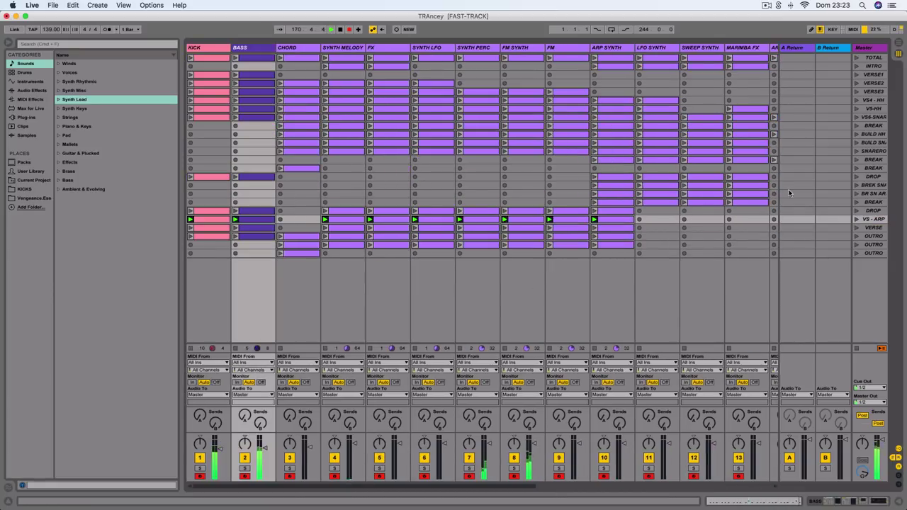
Launch the VERSE scene below VS - ARP and copy the UPLIFTER clip from VS - ARP into its VERSE slot.
{"action": "left_click", "coordinate": [857, 230]}
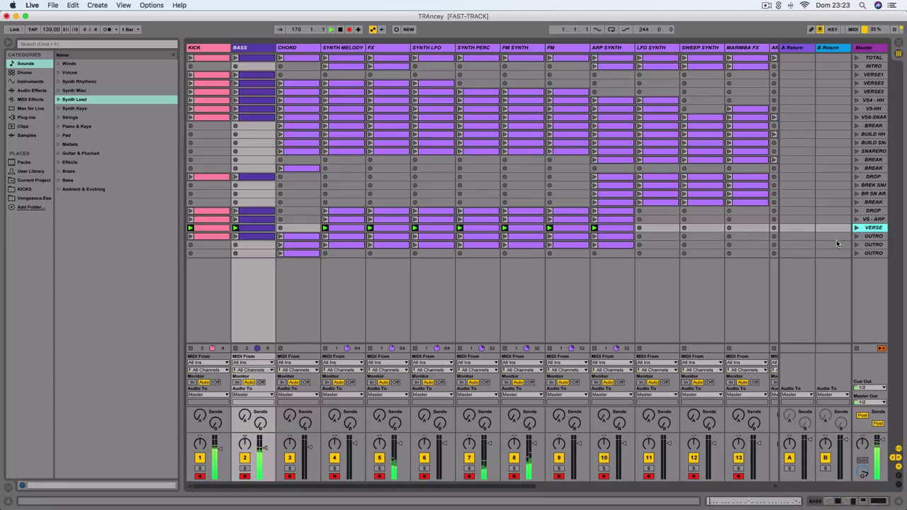
{"action": "scroll", "coordinate": [713, 236], "scroll_direction": "right", "scroll_amount": 5}
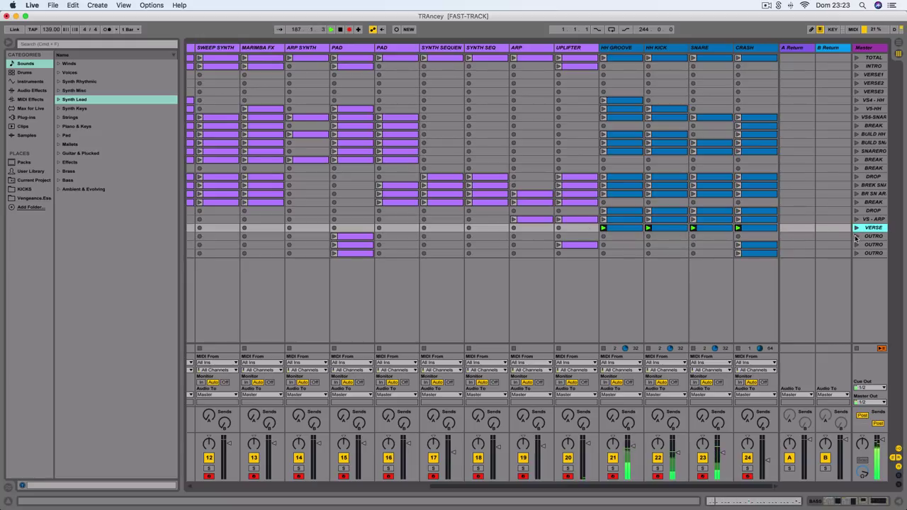
{"action": "left_click_drag", "start_coordinate": [584, 219], "coordinate": [586, 228]}
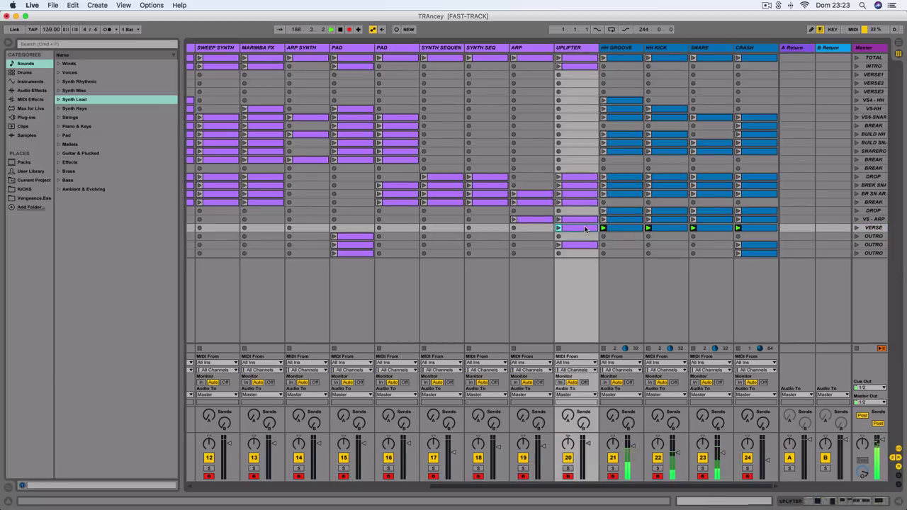
Launch the three OUTRO scenes in order to finish recording the song, and stop the transport after the last one.
{"action": "left_click", "coordinate": [856, 238]}
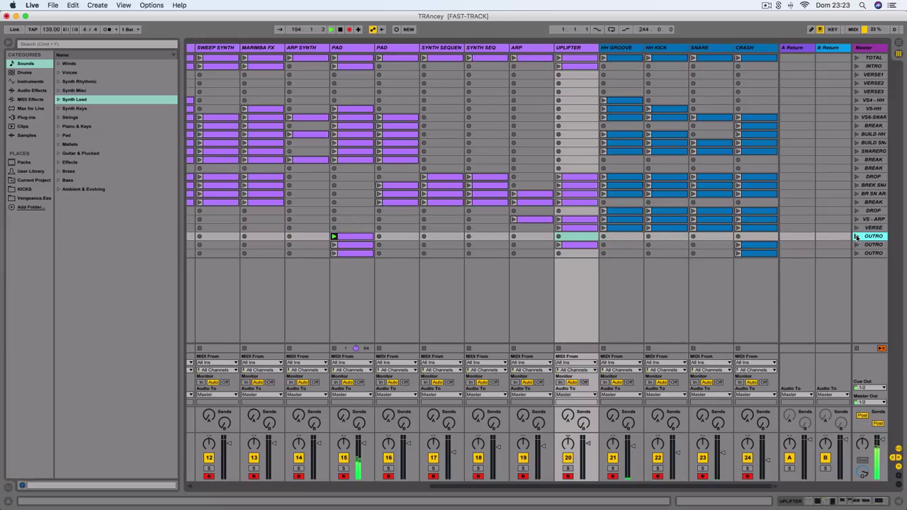
{"action": "scroll", "coordinate": [811, 252], "scroll_direction": "left", "scroll_amount": 4}
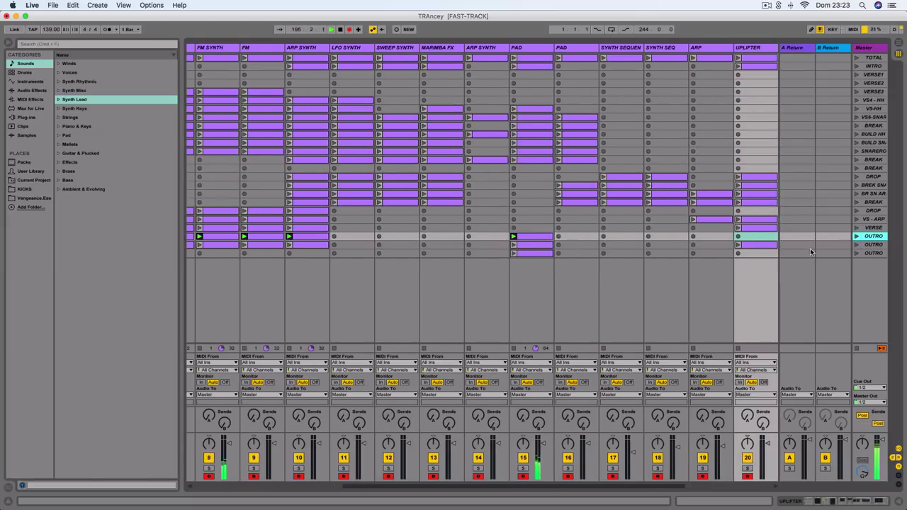
{"action": "scroll", "coordinate": [811, 252], "scroll_direction": "left", "scroll_amount": 6}
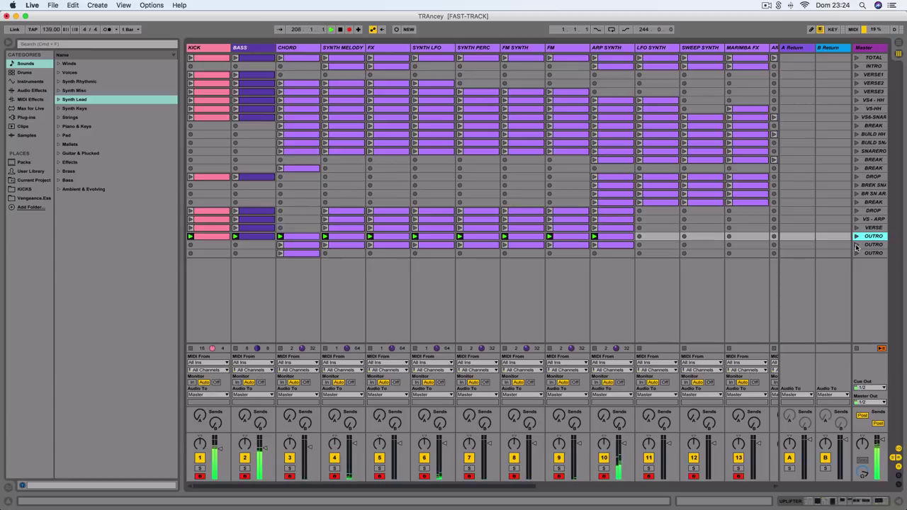
{"action": "left_click", "coordinate": [856, 245]}
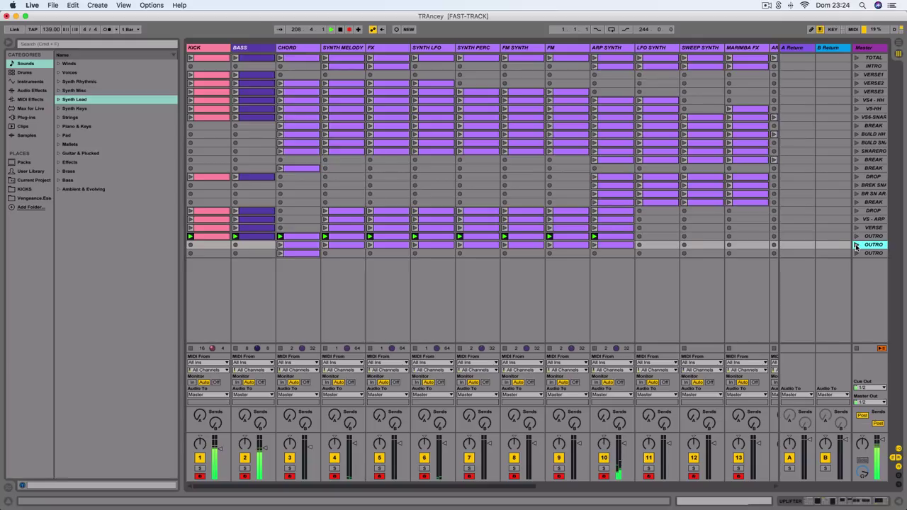
{"action": "scroll", "coordinate": [544, 262], "scroll_direction": "right", "scroll_amount": 10}
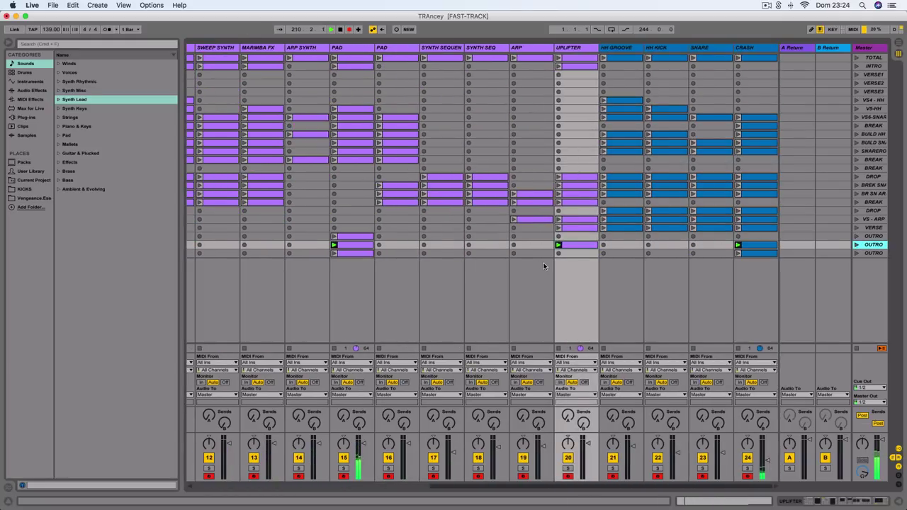
{"action": "scroll", "coordinate": [543, 262], "scroll_direction": "left", "scroll_amount": 10}
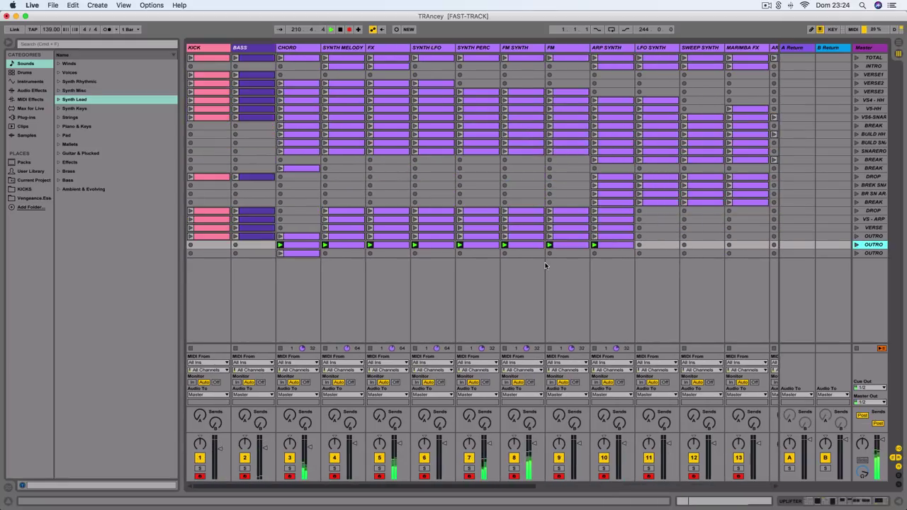
{"action": "left_click", "coordinate": [857, 256]}
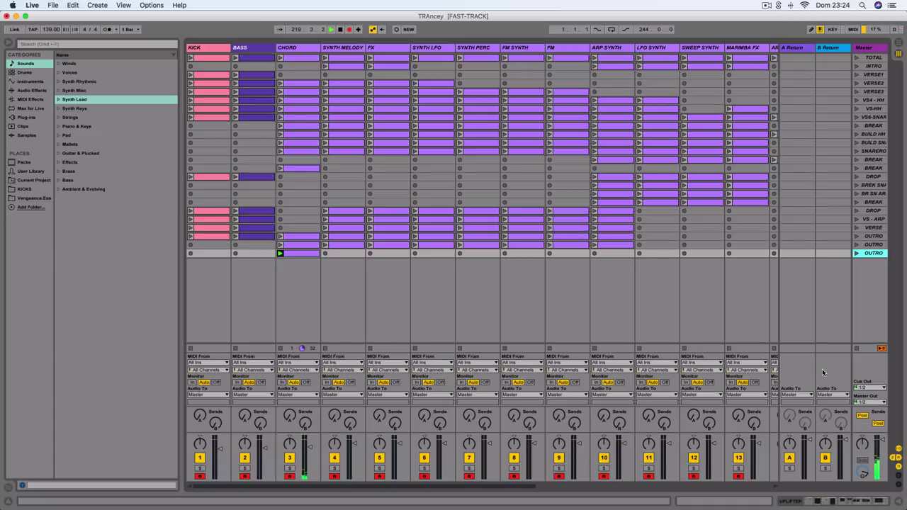
{"action": "scroll", "coordinate": [822, 368], "scroll_direction": "right", "scroll_amount": 1}
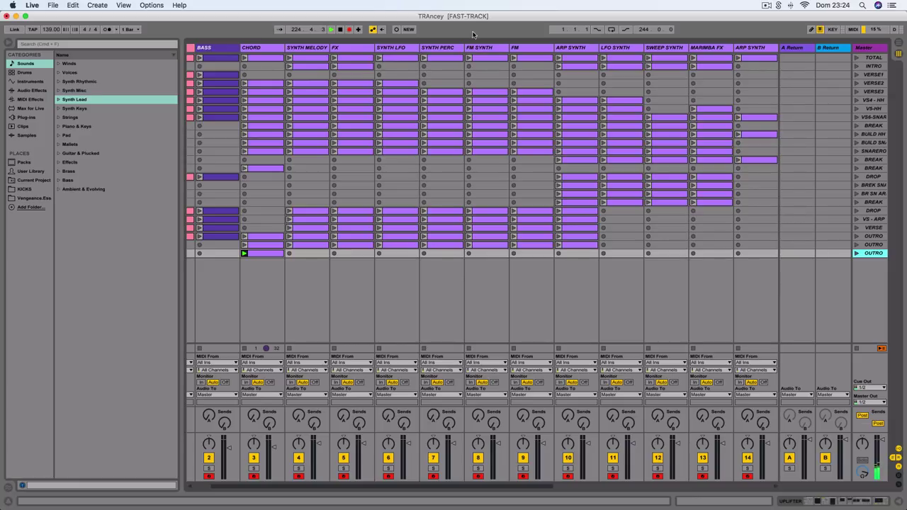
Examine the recorded clips across all tracks in Arrangement View, including the volume automation on the ARP track.
{"action": "left_click", "coordinate": [898, 43]}
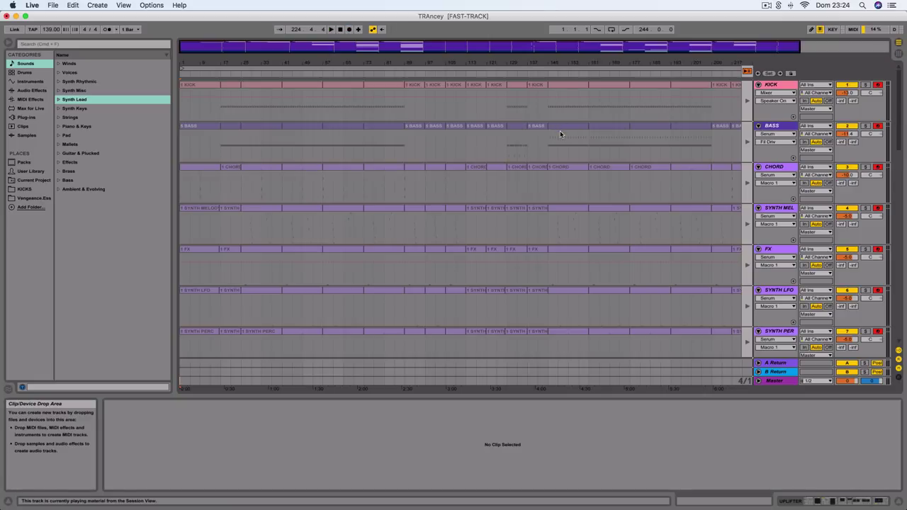
{"action": "scroll", "coordinate": [562, 133], "scroll_direction": "down", "scroll_amount": 15}
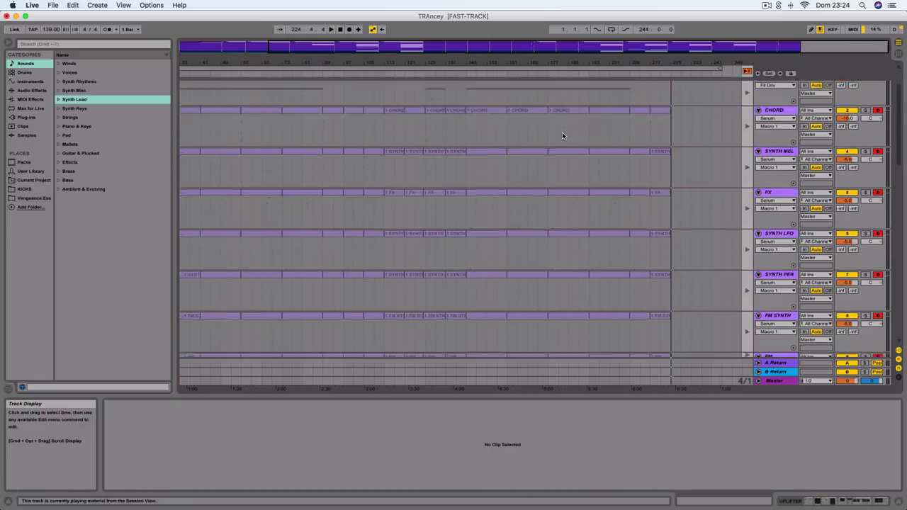
{"action": "scroll", "coordinate": [565, 134], "scroll_direction": "left", "scroll_amount": 5}
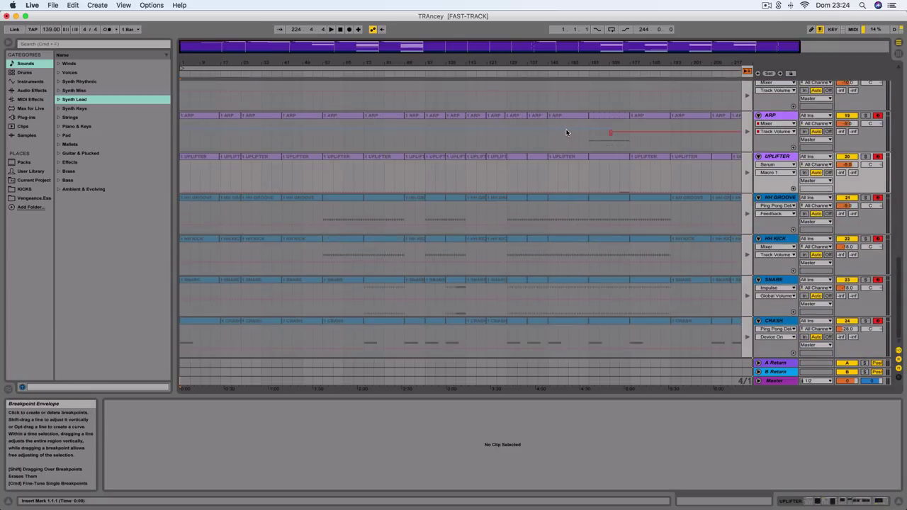
{"action": "left_click_drag", "start_coordinate": [419, 61], "coordinate": [390, 61]}
{"action": "scroll", "coordinate": [393, 160], "scroll_direction": "up", "scroll_amount": 15}
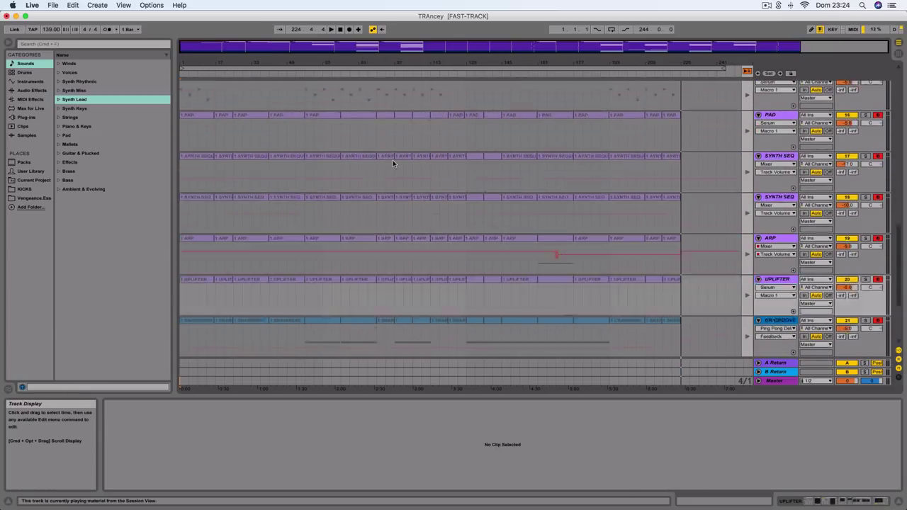
{"action": "scroll", "coordinate": [394, 163], "scroll_direction": "down", "scroll_amount": 15}
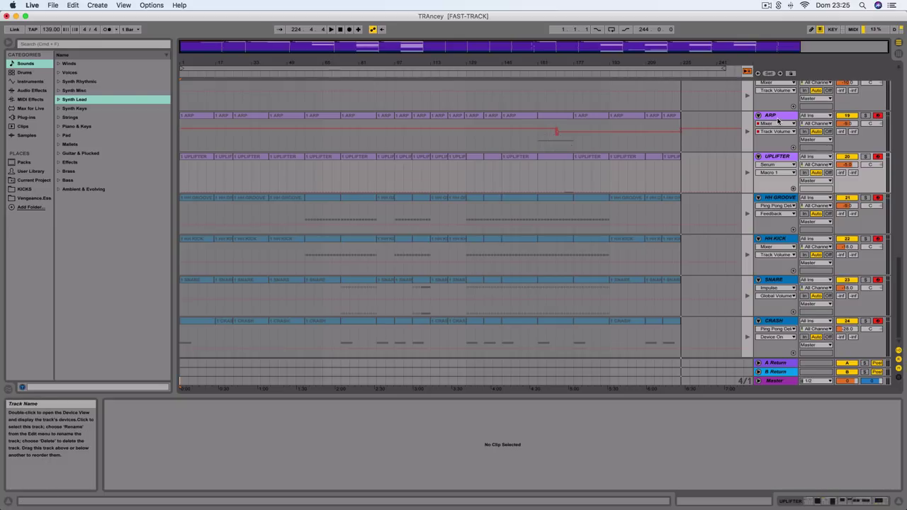
{"action": "left_click", "coordinate": [681, 132]}
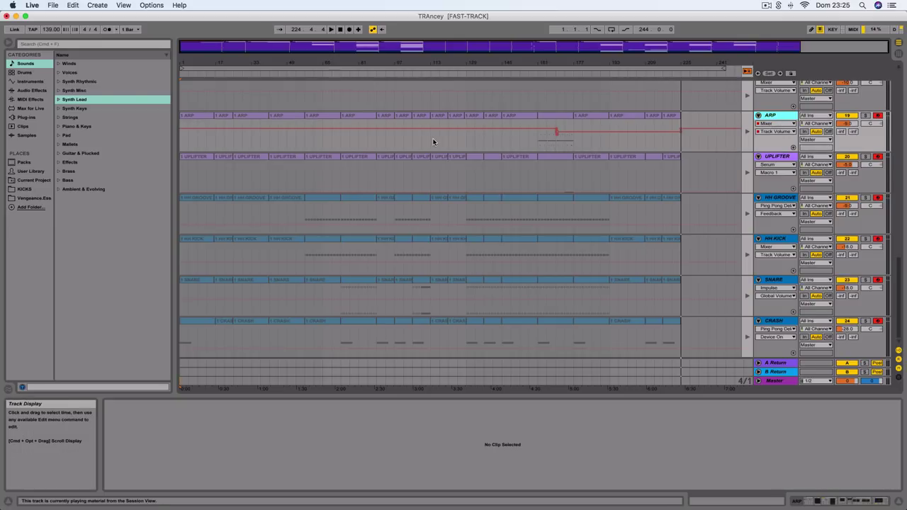
Return all tracks to arrangement playback and look over the recorded clips from KICK down to CRASH.
{"action": "scroll", "coordinate": [433, 139], "scroll_direction": "up", "scroll_amount": 15}
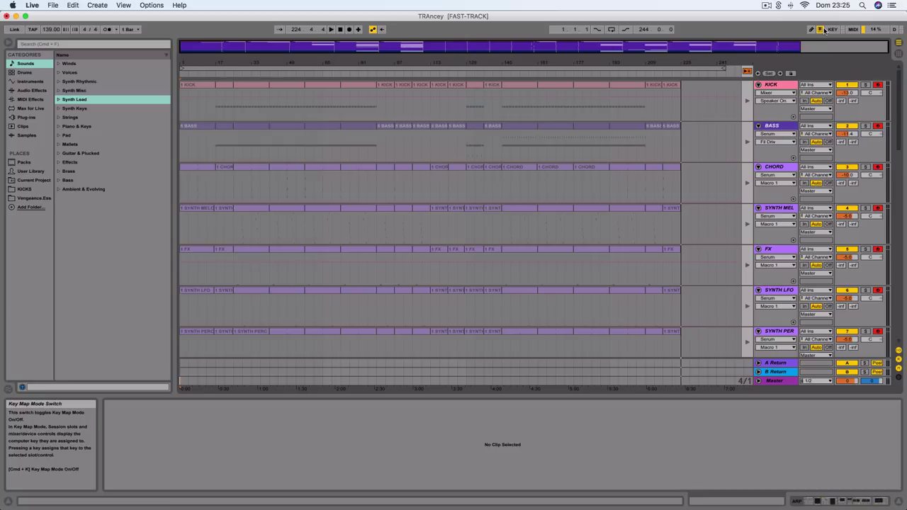
{"action": "left_click", "coordinate": [748, 73]}
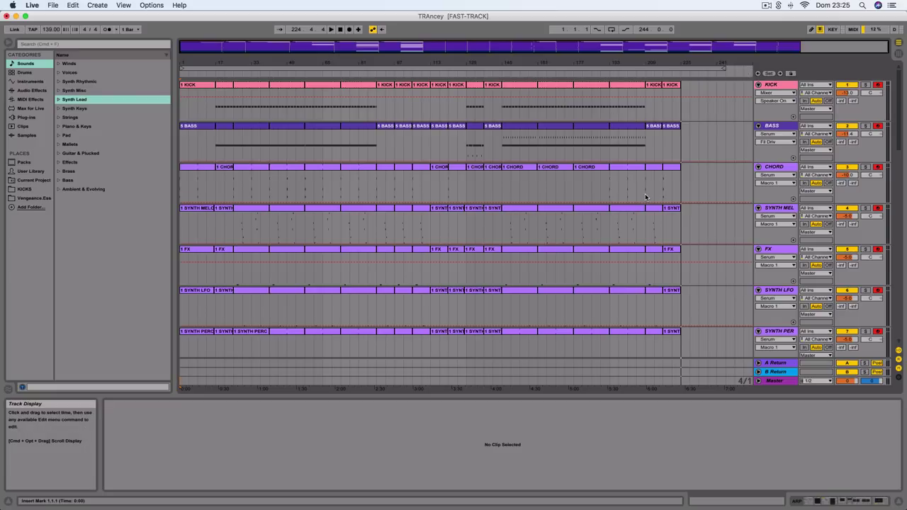
{"action": "scroll", "coordinate": [646, 197], "scroll_direction": "down", "scroll_amount": 1}
{"action": "scroll", "coordinate": [651, 255], "scroll_direction": "up", "scroll_amount": 1}
{"action": "scroll", "coordinate": [485, 223], "scroll_direction": "down", "scroll_amount": 15}
{"action": "scroll", "coordinate": [485, 223], "scroll_direction": "down", "scroll_amount": 3}
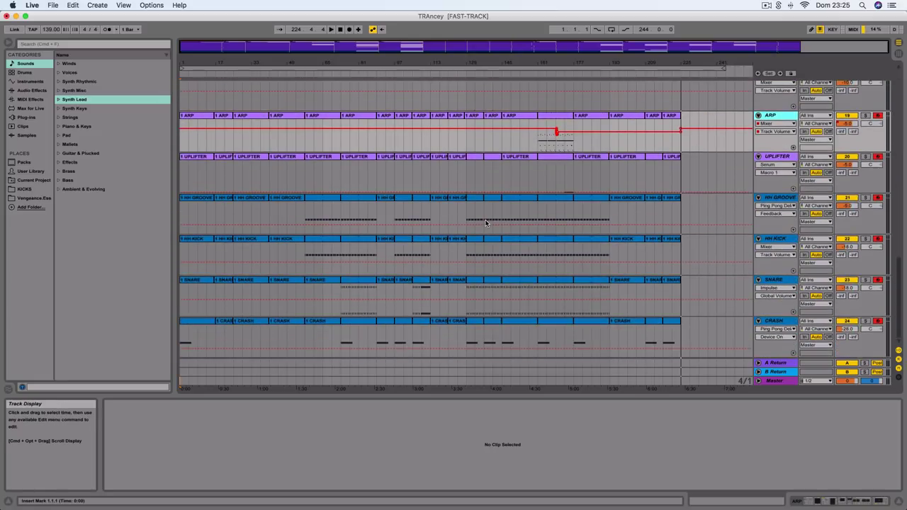
{"action": "scroll", "coordinate": [486, 222], "scroll_direction": "up", "scroll_amount": 18}
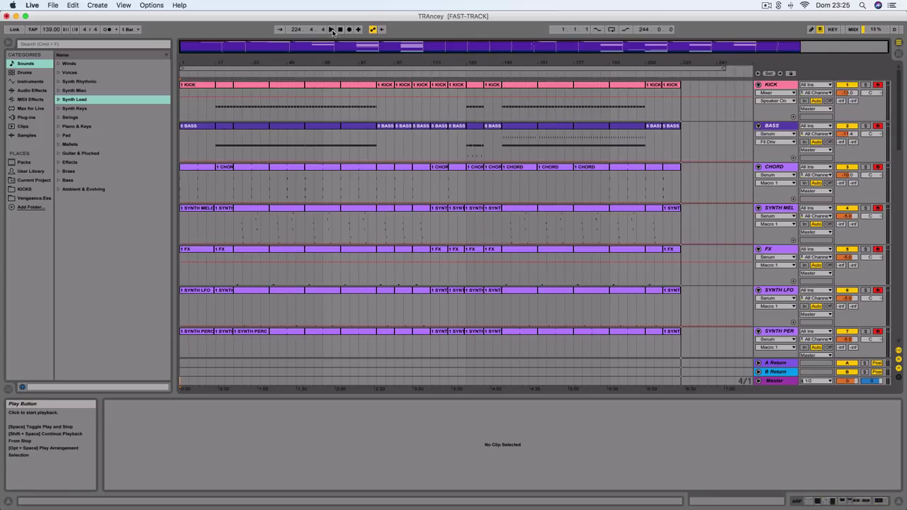
Select all tracks and fold them to fit the whole arrangement on screen.
{"action": "left_click", "coordinate": [777, 129]}
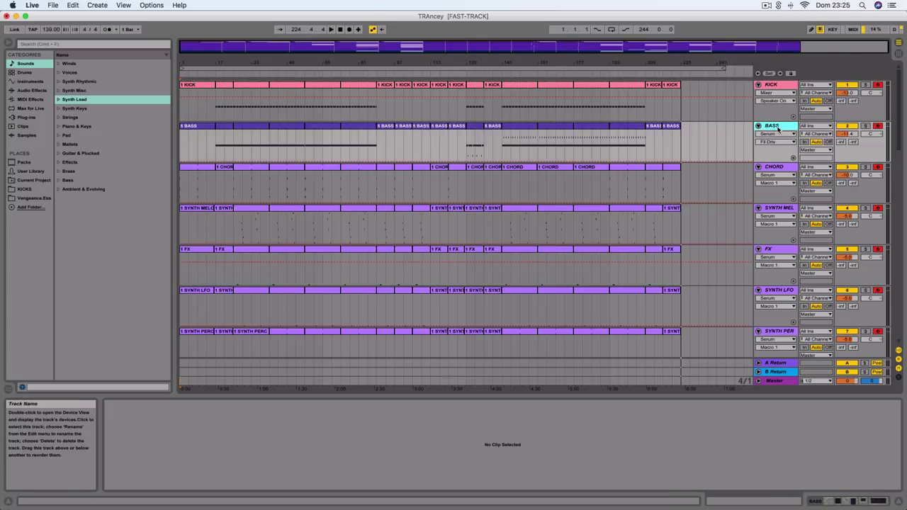
{"action": "key", "text": "super+a"}
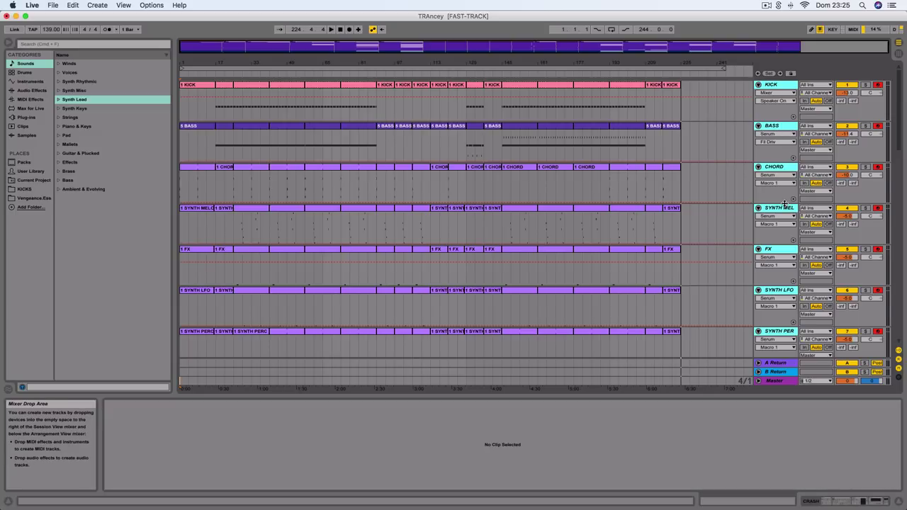
{"action": "key", "text": "u"}
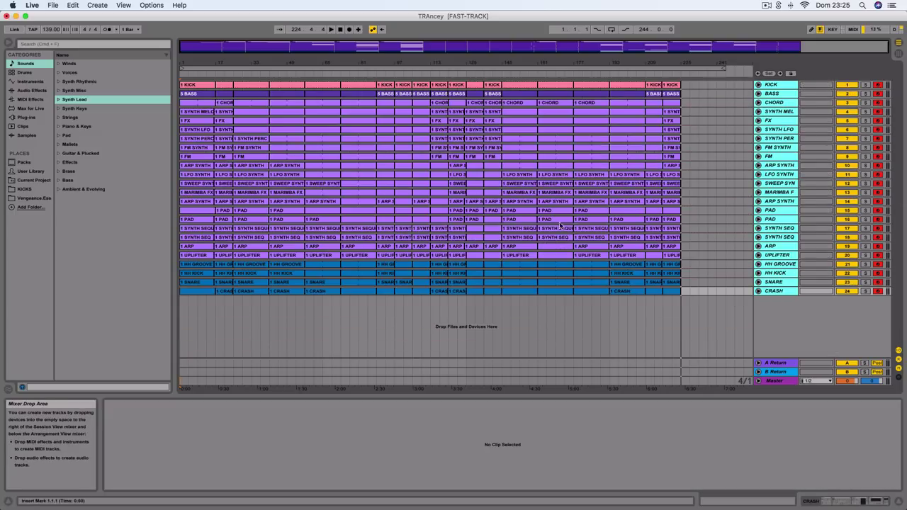
Return the transport to the start of the song and play the recorded arrangement from bar 1.
{"action": "left_click", "coordinate": [382, 215]}
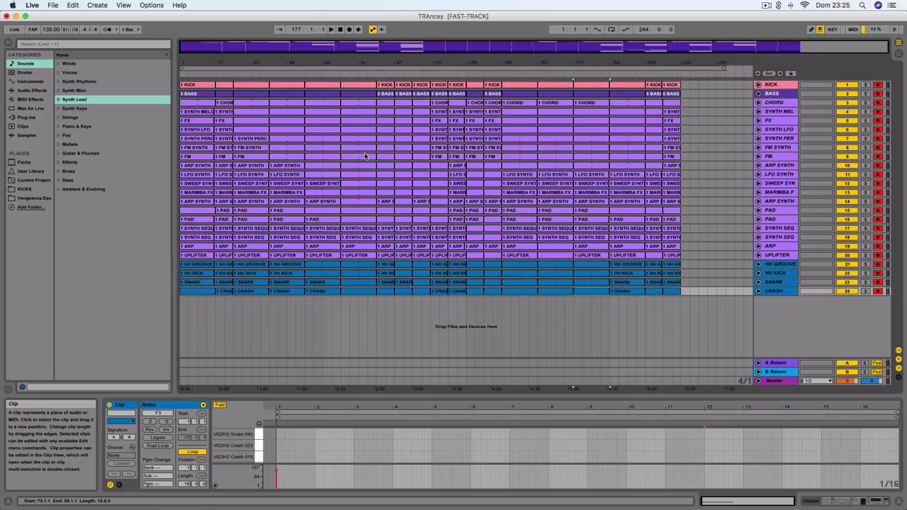
{"action": "left_click", "coordinate": [340, 30]}
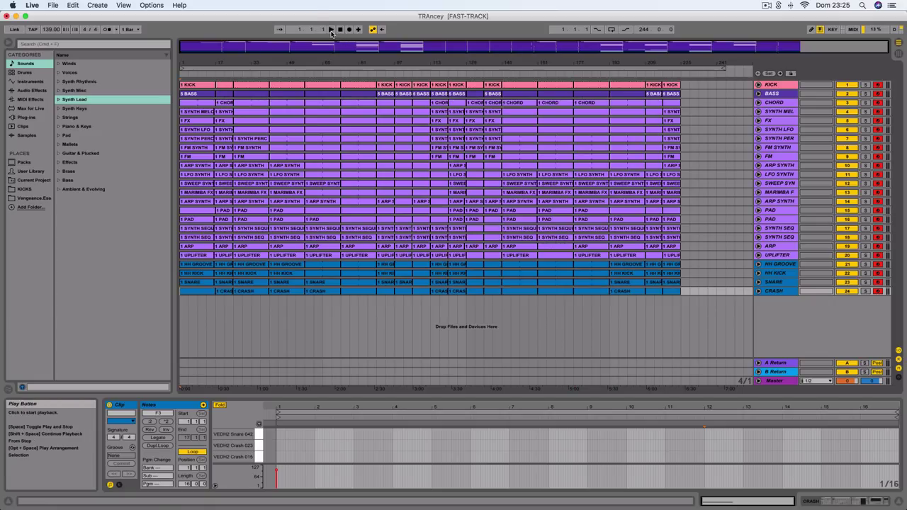
{"action": "left_click", "coordinate": [330, 29]}
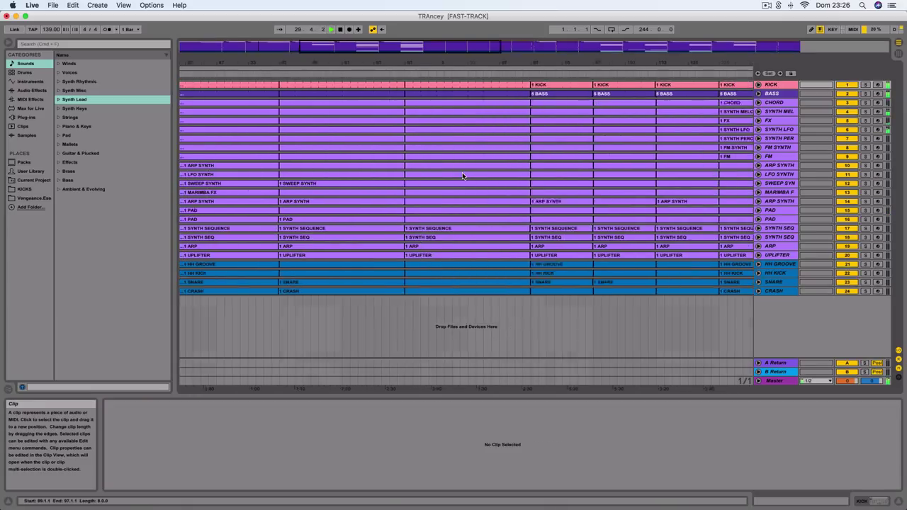
{"action": "scroll", "coordinate": [462, 174], "scroll_direction": "left", "scroll_amount": 8}
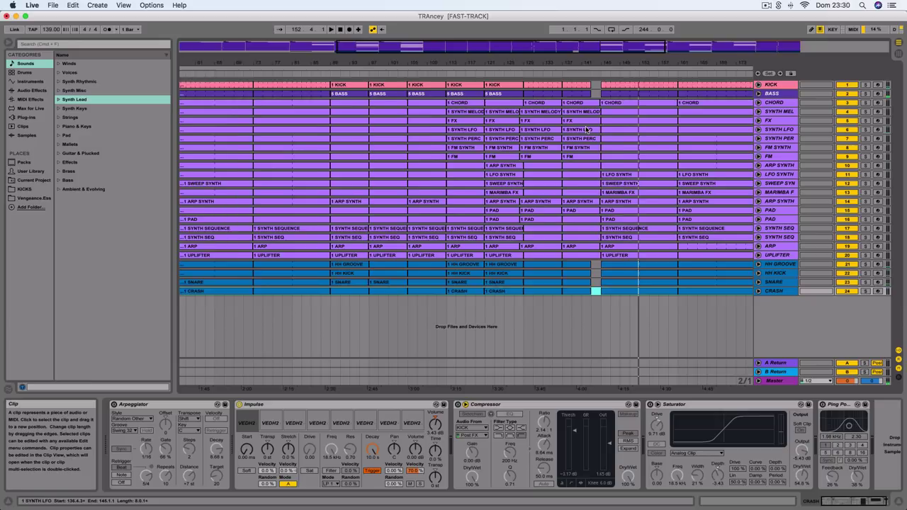
Examine the edited arrangement from intro to outro, including the drum entries and the kick and bass gap before bar 145.
{"action": "scroll", "coordinate": [586, 129], "scroll_direction": "left", "scroll_amount": 15}
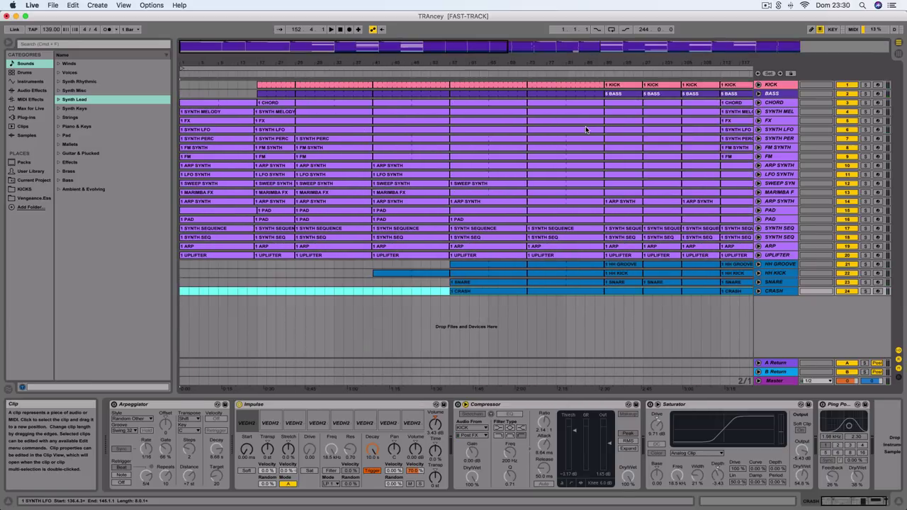
{"action": "scroll", "coordinate": [619, 158], "scroll_direction": "right", "scroll_amount": 15}
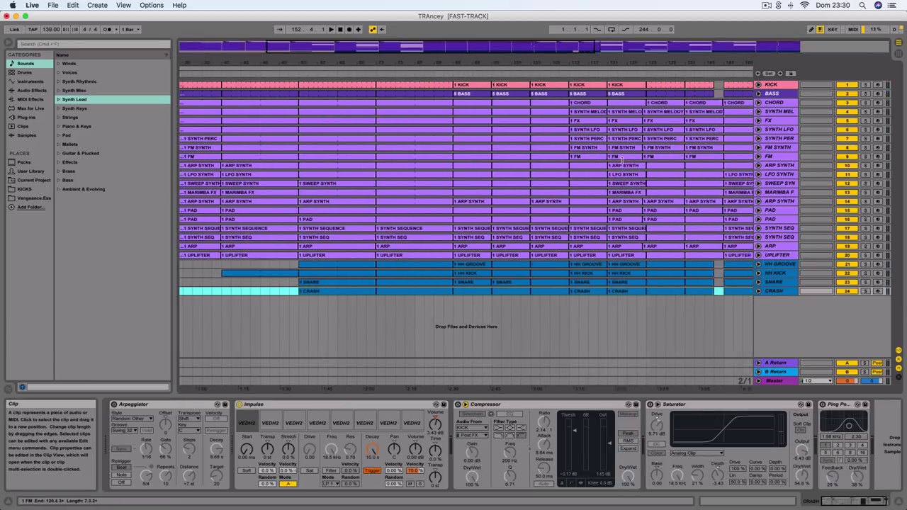
{"action": "scroll", "coordinate": [621, 158], "scroll_direction": "left", "scroll_amount": 15}
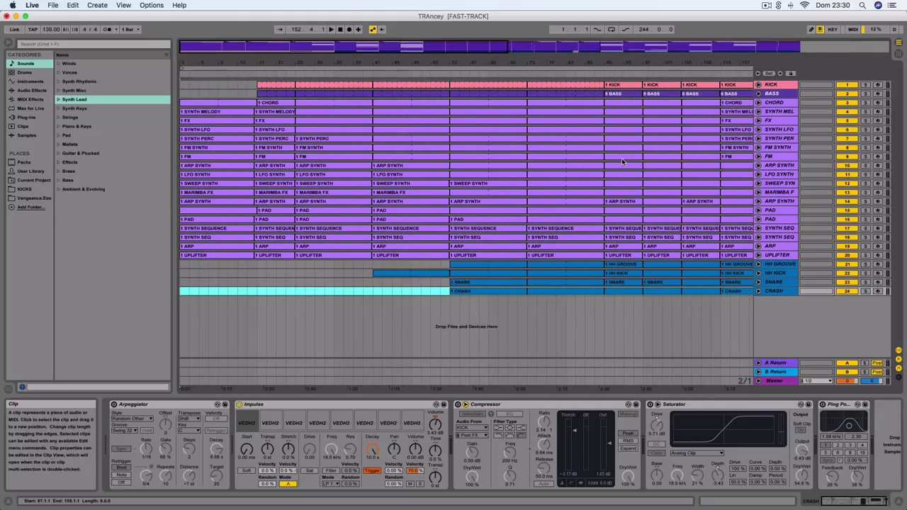
{"action": "scroll", "coordinate": [621, 158], "scroll_direction": "right", "scroll_amount": 15}
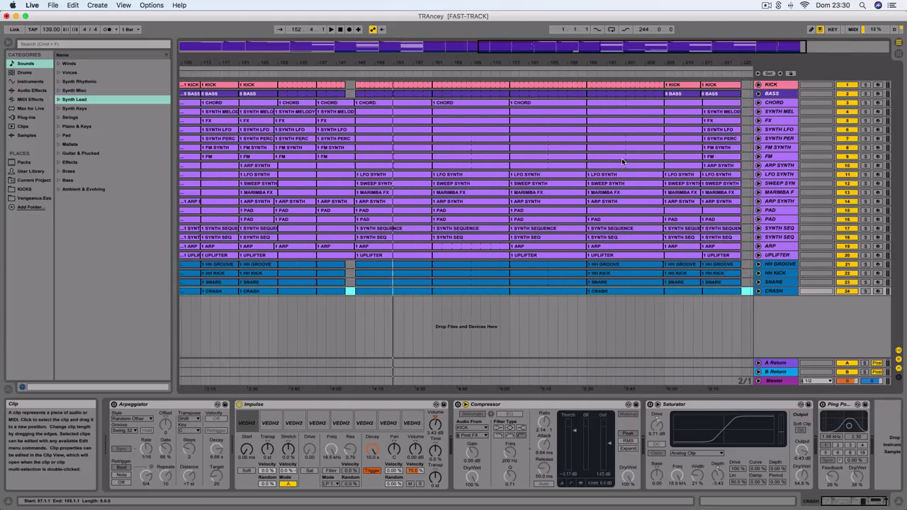
{"action": "scroll", "coordinate": [621, 158], "scroll_direction": "left", "scroll_amount": 15}
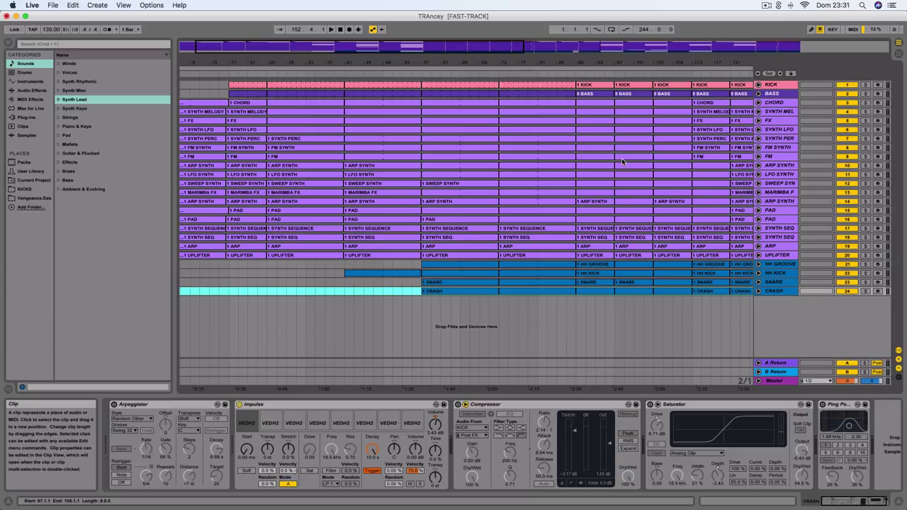
{"action": "scroll", "coordinate": [662, 219], "scroll_direction": "right", "scroll_amount": 10}
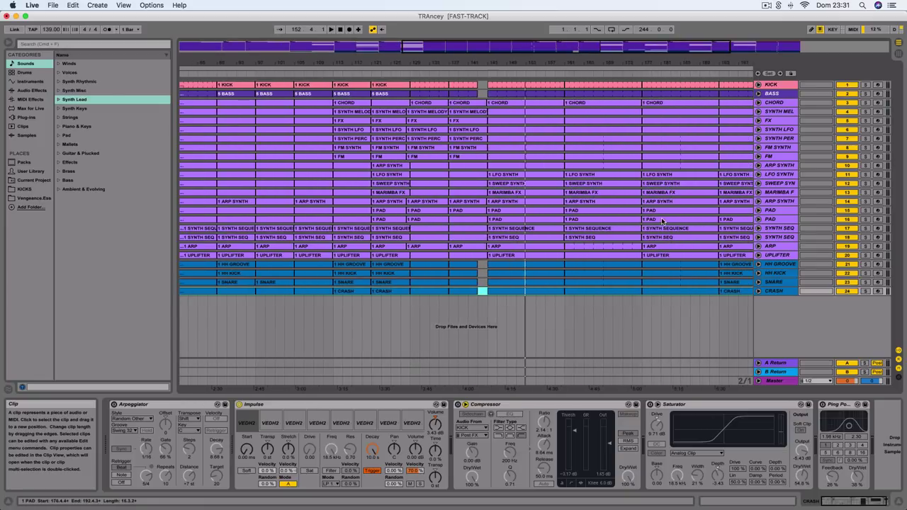
Inspect the SYNTH SEQUENCE clip at bar 73 and its device chain, and compare the arrangement's early and middle sections.
{"action": "left_click", "coordinate": [479, 72]}
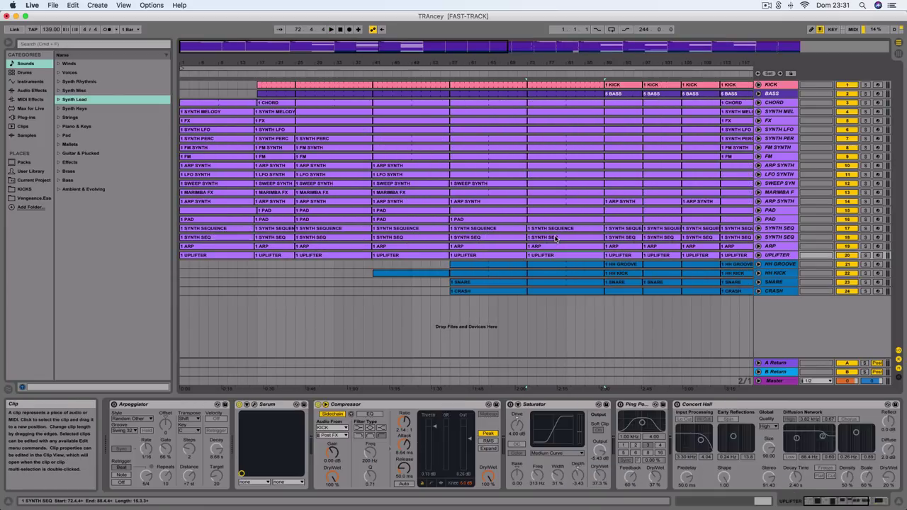
{"action": "scroll", "coordinate": [556, 239], "scroll_direction": "right", "scroll_amount": 20}
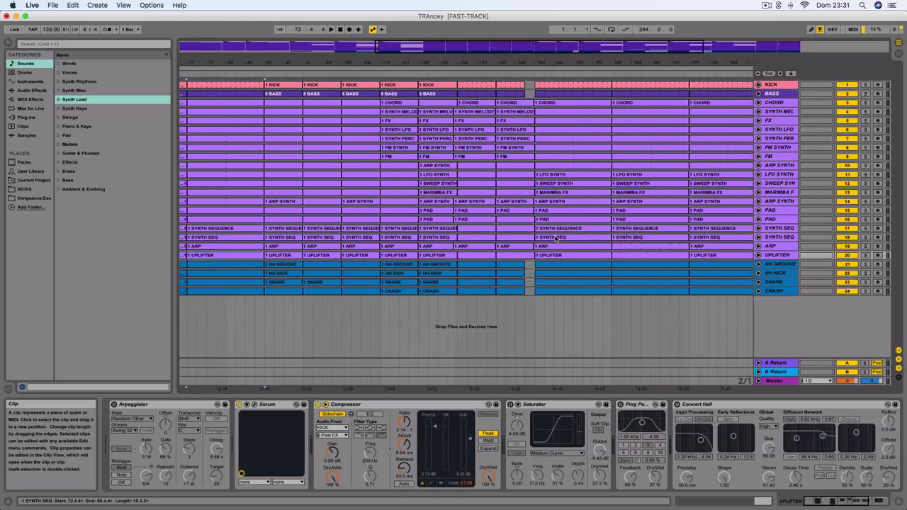
{"action": "scroll", "coordinate": [556, 239], "scroll_direction": "left", "scroll_amount": 20}
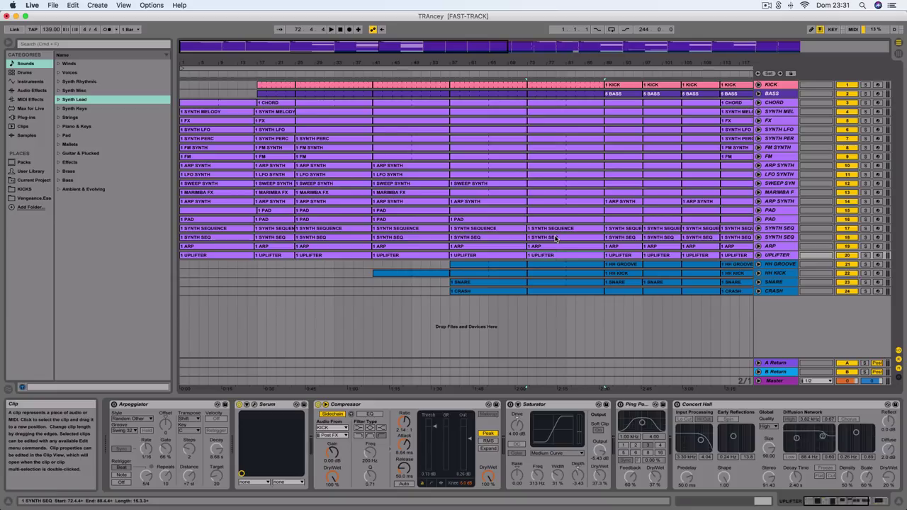
{"action": "left_click", "coordinate": [557, 230]}
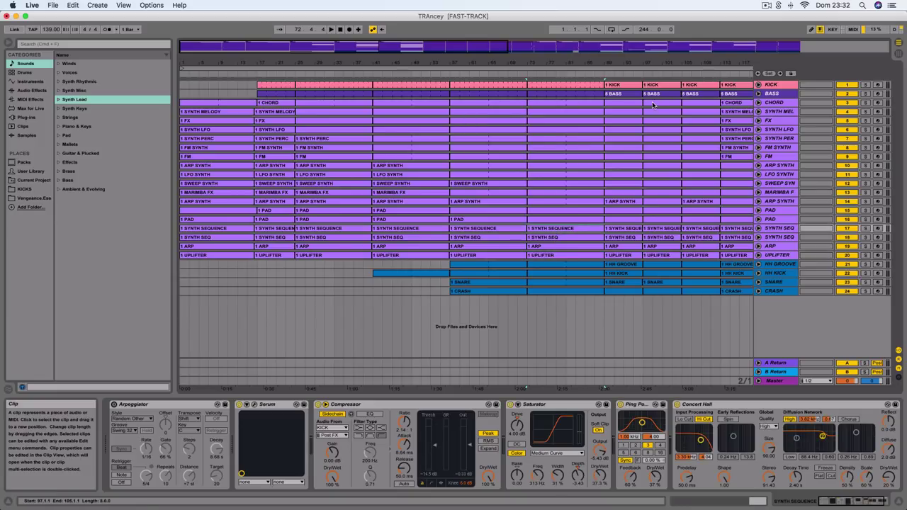
{"action": "scroll", "coordinate": [496, 234], "scroll_direction": "right", "scroll_amount": 10}
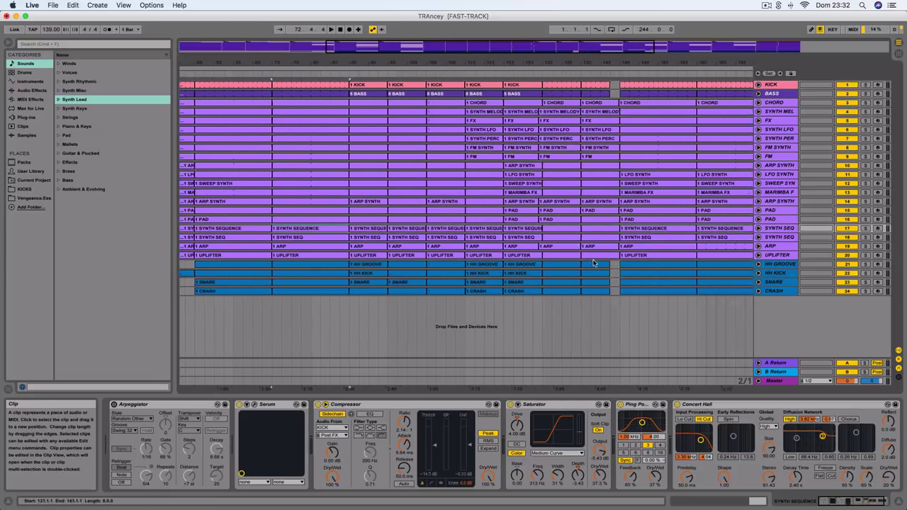
{"action": "scroll", "coordinate": [591, 258], "scroll_direction": "left", "scroll_amount": 10}
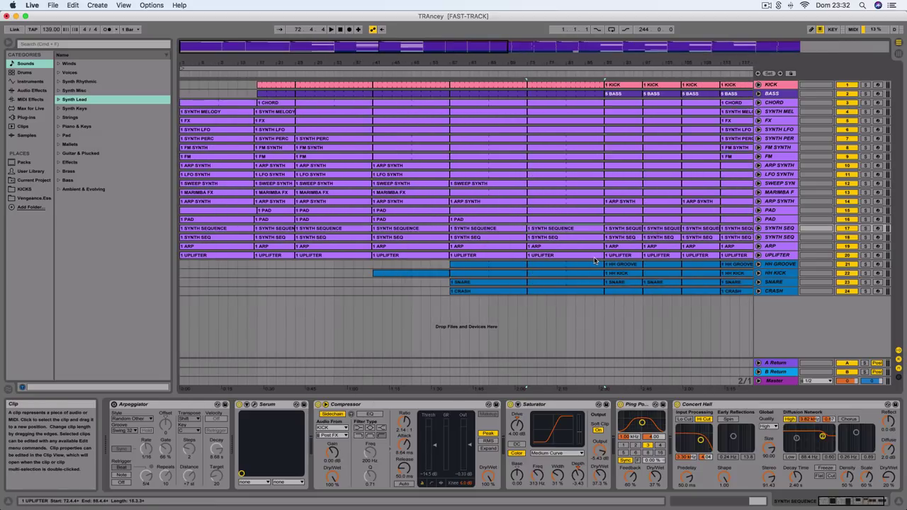
Inspect the device chains of the UPLIFTER and HH GROOVE tracks.
{"action": "left_click", "coordinate": [790, 255]}
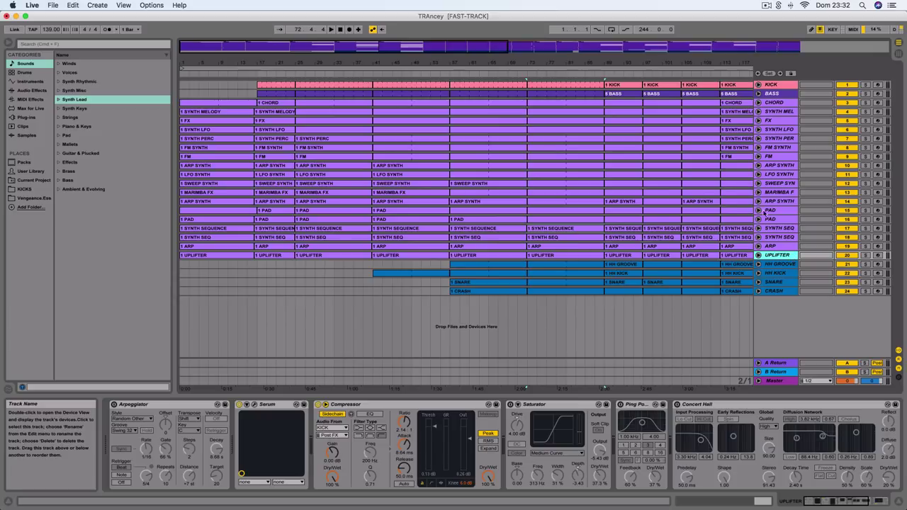
{"action": "left_click", "coordinate": [264, 408]}
{"action": "left_click", "coordinate": [547, 266]}
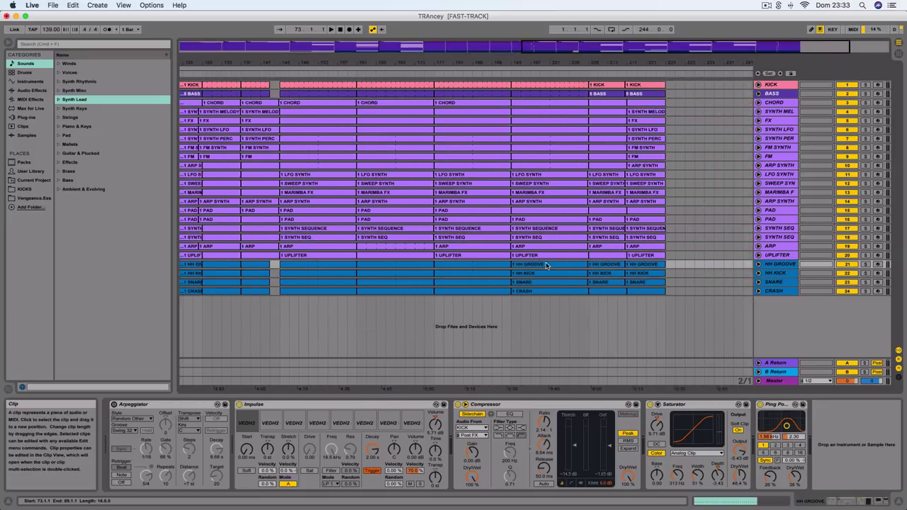
Review the arrangement's sections and compare the device chains of the SYNTH SEQ and HH GROOVE tracks.
{"action": "scroll", "coordinate": [546, 266], "scroll_direction": "right", "scroll_amount": 10}
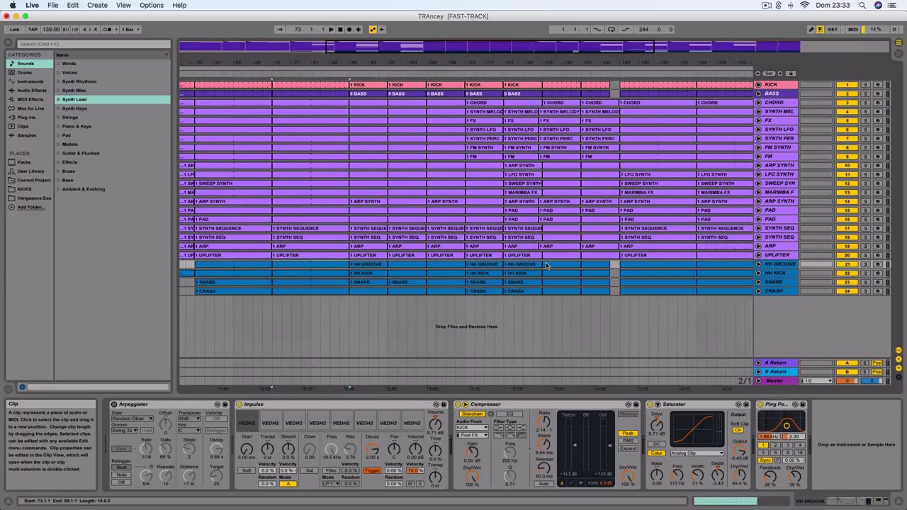
{"action": "scroll", "coordinate": [546, 266], "scroll_direction": "left", "scroll_amount": 2}
{"action": "scroll", "coordinate": [546, 265], "scroll_direction": "left", "scroll_amount": 10}
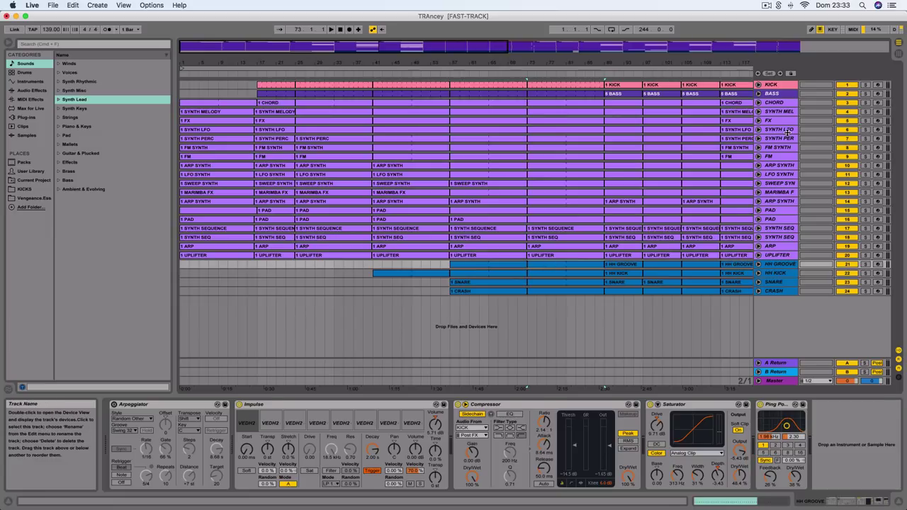
{"action": "left_click", "coordinate": [781, 237]}
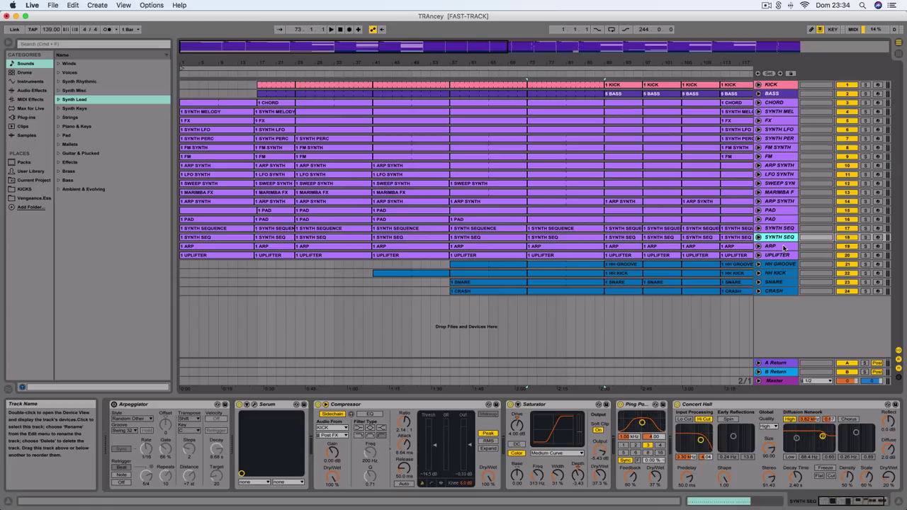
{"action": "left_click", "coordinate": [597, 264]}
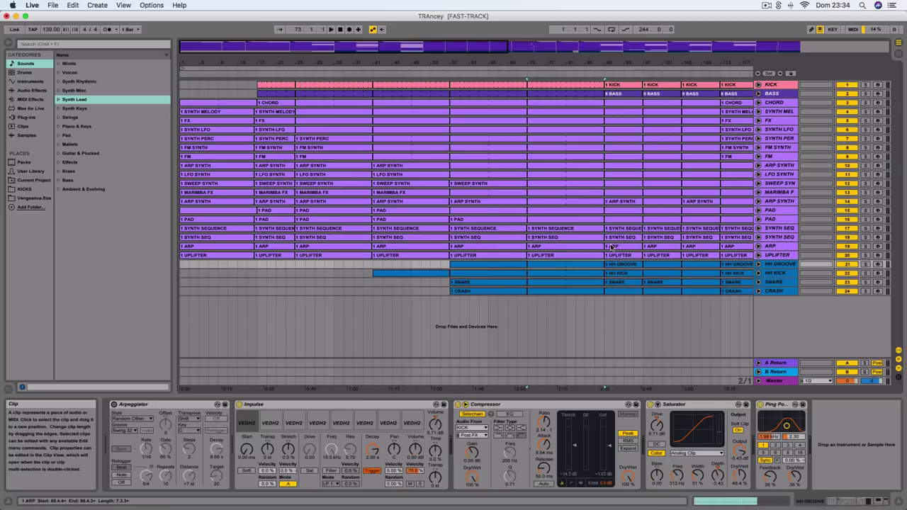